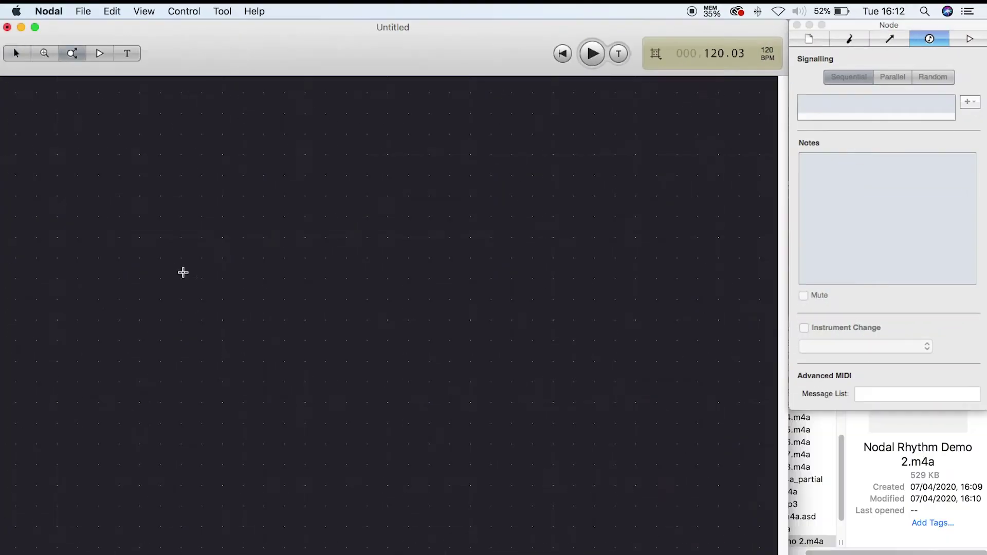
Step: Place five evenly spaced nodes in a row and two nodes below, and connect them in sequence
click(222, 237)
click(263, 237)
click(305, 237)
click(346, 237)
click(387, 237)
click(346, 320)
click(387, 319)
mouse_move(222, 237)
mouse_down()
mouse_move(385, 245)
mouse_move(348, 320)
mouse_up()
Step: Add a voice group at the first node of the upper row
click(24, 55)
click(100, 54)
click(222, 237)
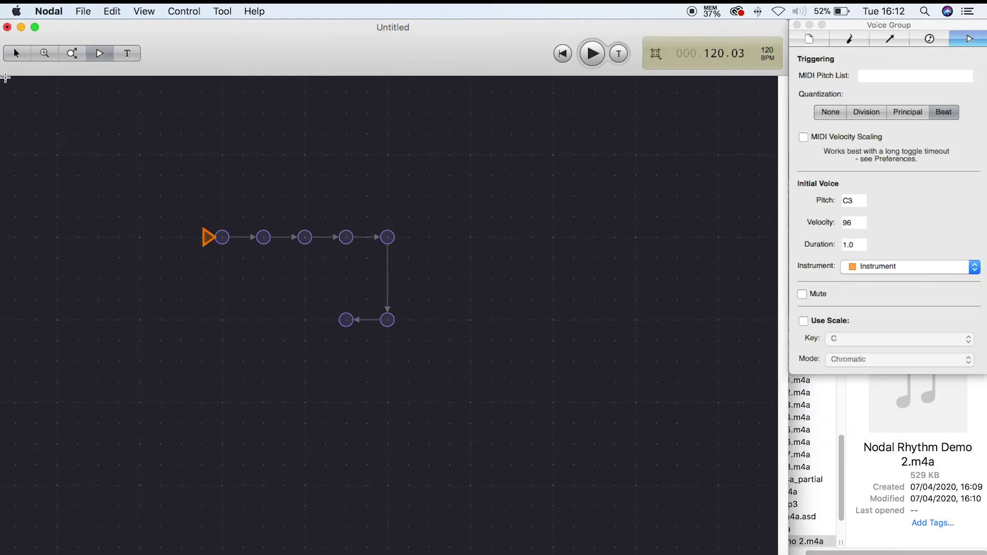
Step: Edit the note pitches of the nodes along the network's upper row
click(17, 54)
click(222, 237)
click(264, 238)
click(805, 164)
click(305, 237)
click(805, 165)
click(347, 237)
click(954, 165)
click(387, 237)
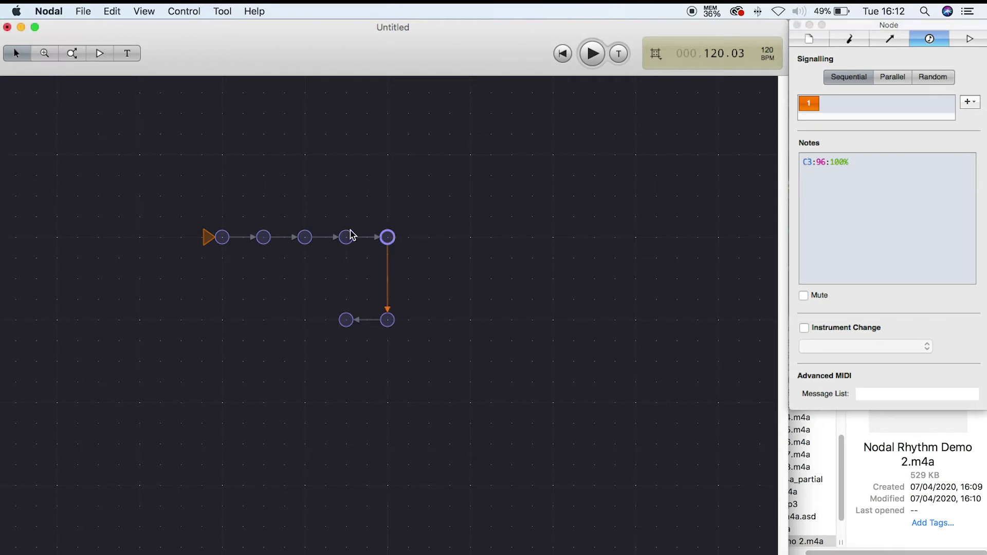
click(801, 166)
Step: Edit the note pitch of the node at the network's lower-right corner and start playback
click(387, 320)
click(808, 164)
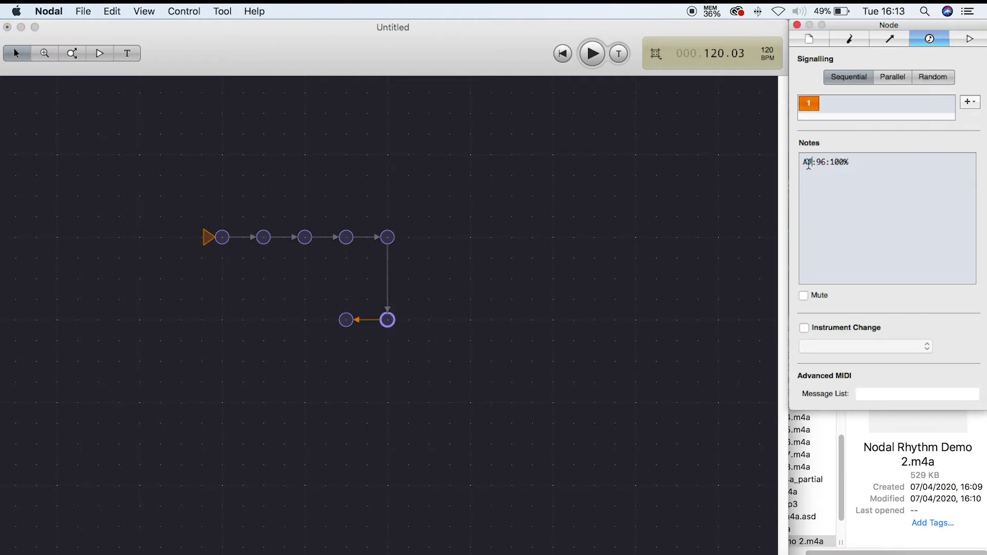
click(374, 358)
key(space)
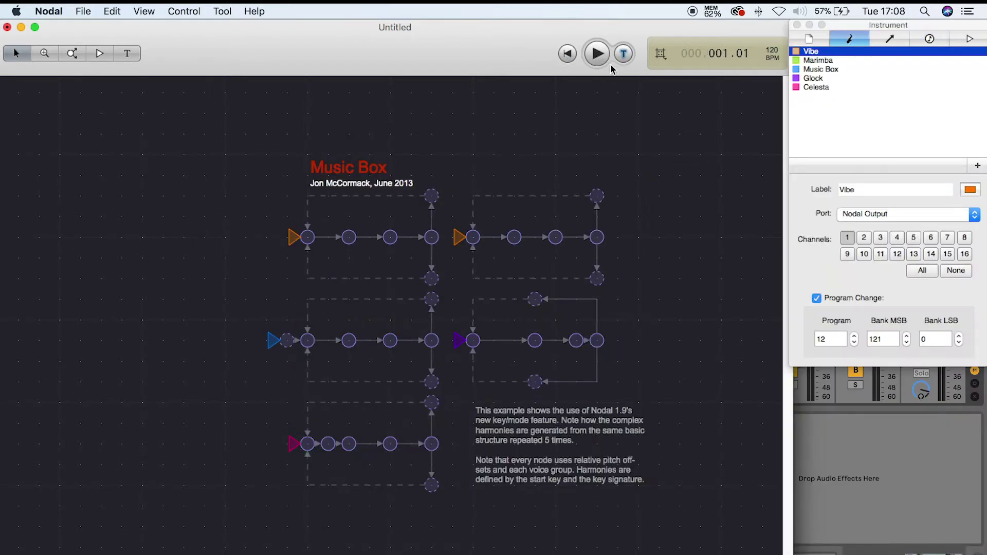
Step: Play the Music Box example network and look over a larger network while it plays
click(603, 60)
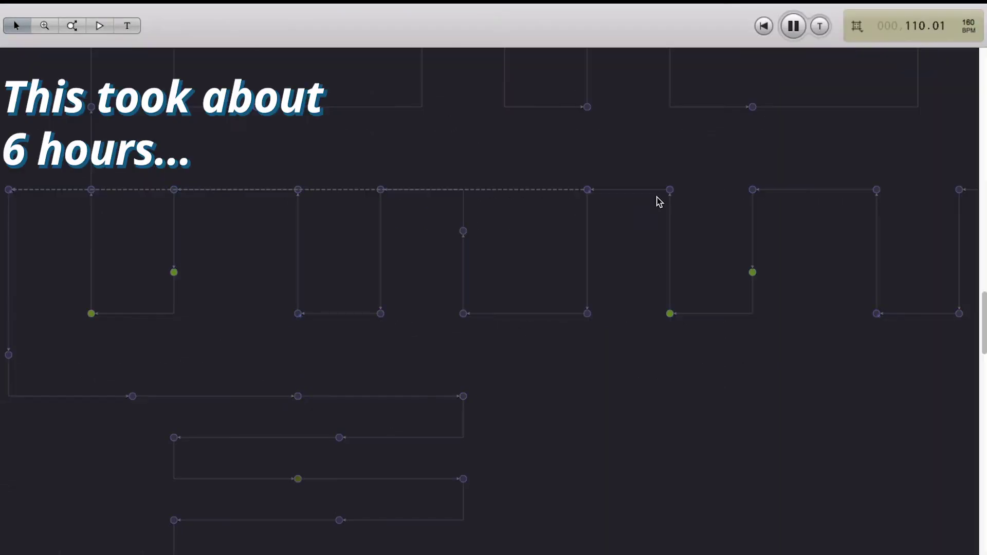
scroll(719, 276, down, 3)
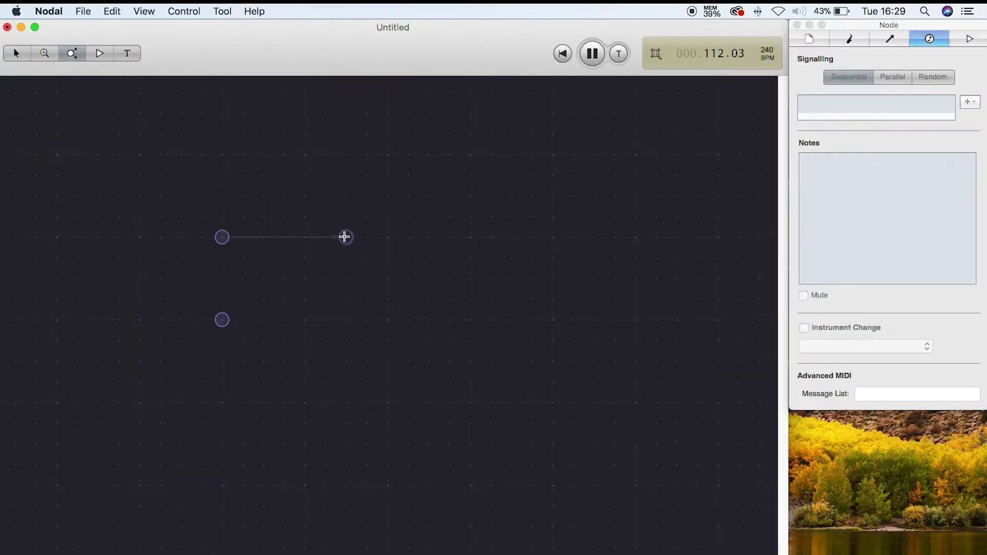
Step: Close a square loop of nodes above the rectangle's upper-right corner and place one loose node inside it
drag(470, 237, 470, 196)
drag(470, 196, 387, 196)
drag(388, 196, 387, 237)
click(408, 217)
Step: Extend an edge outward from the rectangle's upper-left node and place loose nodes inside the rectangle
drag(222, 238, 140, 237)
click(263, 257)
click(305, 299)
click(326, 279)
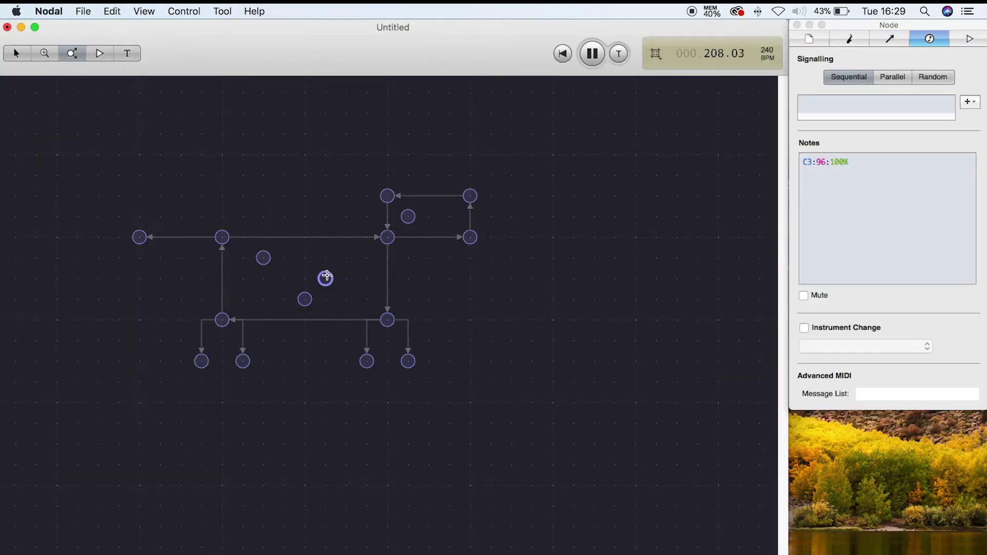
Step: Add a voice group at the upper-left node of the animal-shaped network's body
click(16, 53)
click(99, 53)
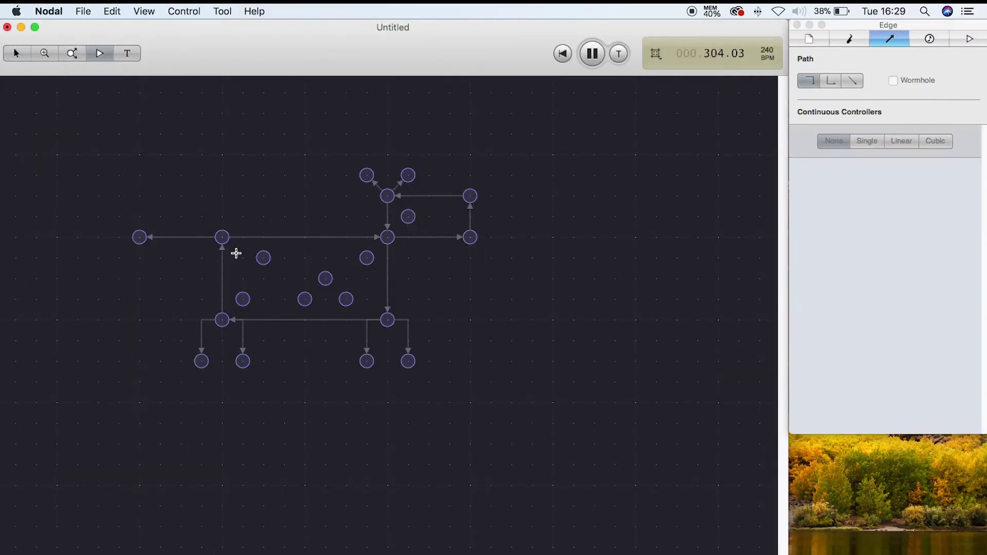
click(223, 237)
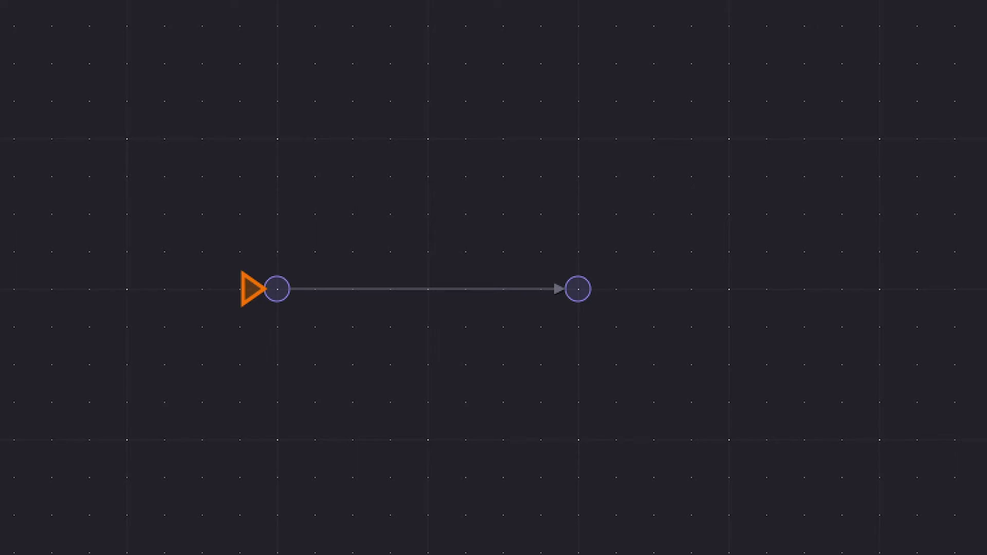
Step: Connect the second node back to the first so that edges run both ways
click(578, 289)
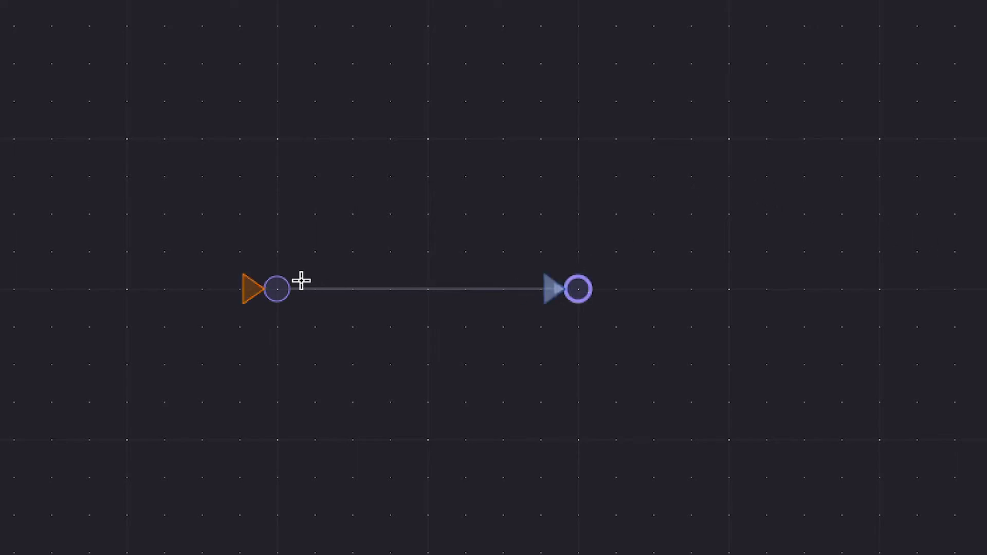
click(553, 289)
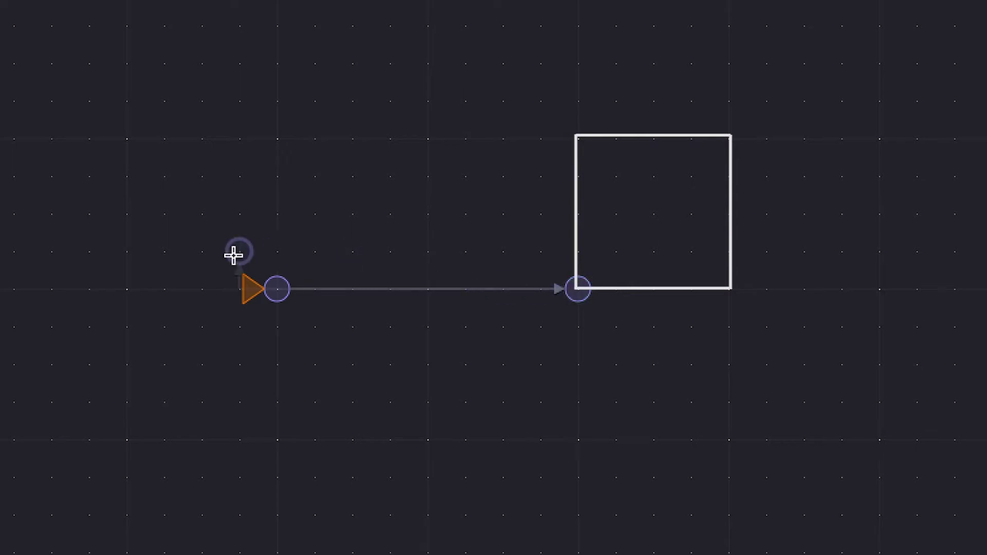
click(259, 289)
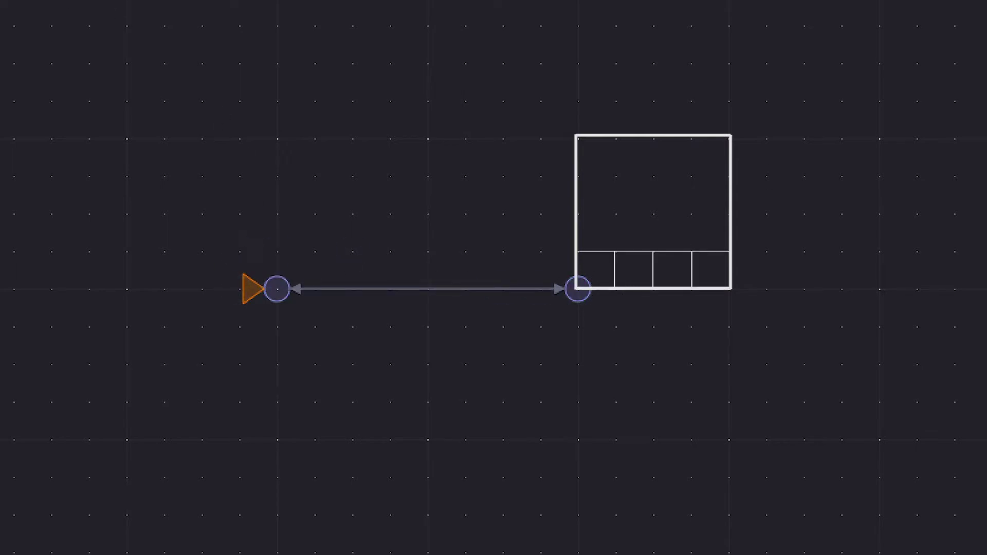
drag(582, 289, 334, 294)
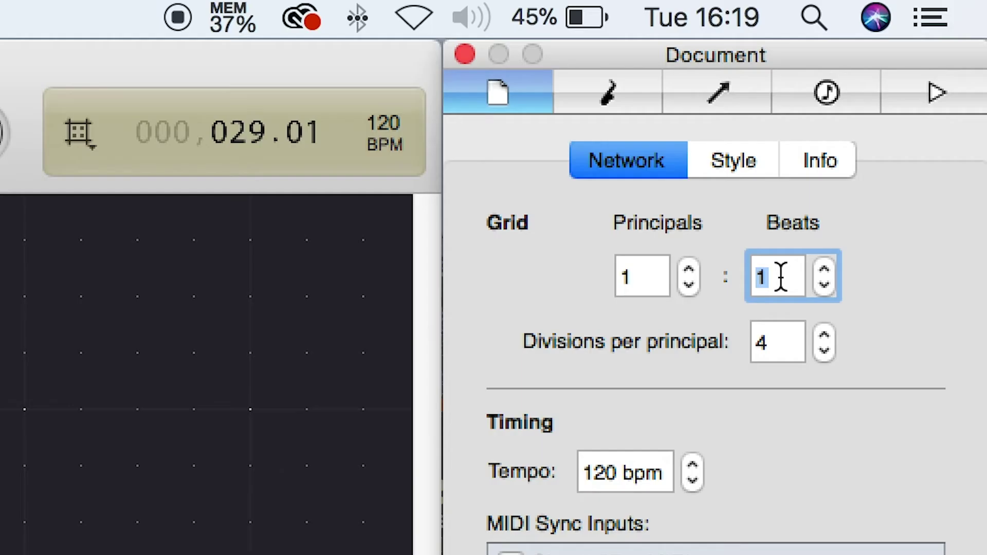
Step: Set the grid's beats value to 42 for 1 principal
text(42)
click(567, 227)
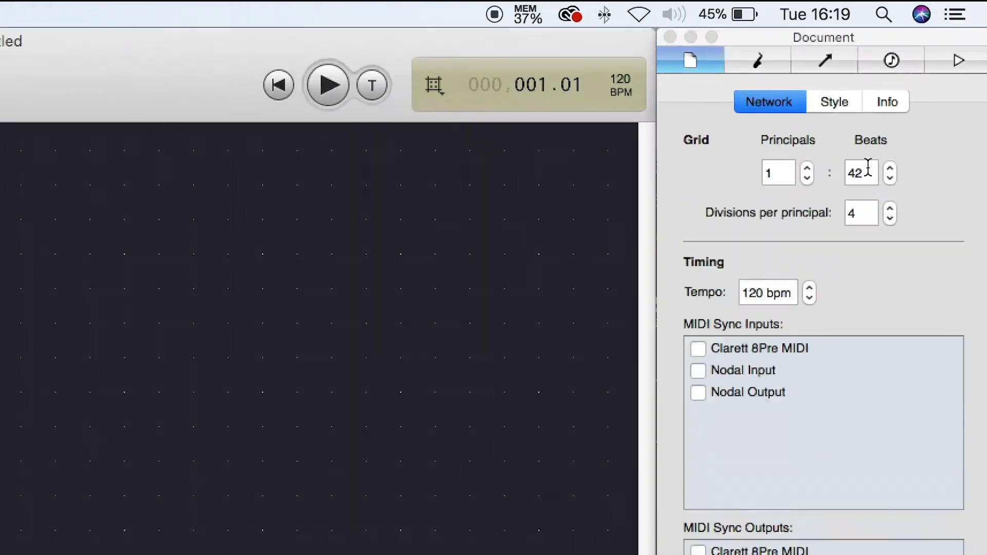
Step: Set the grid ratio to 42 principals per 1 beat and start playback
double_click(916, 103)
text(1)
double_click(678, 256)
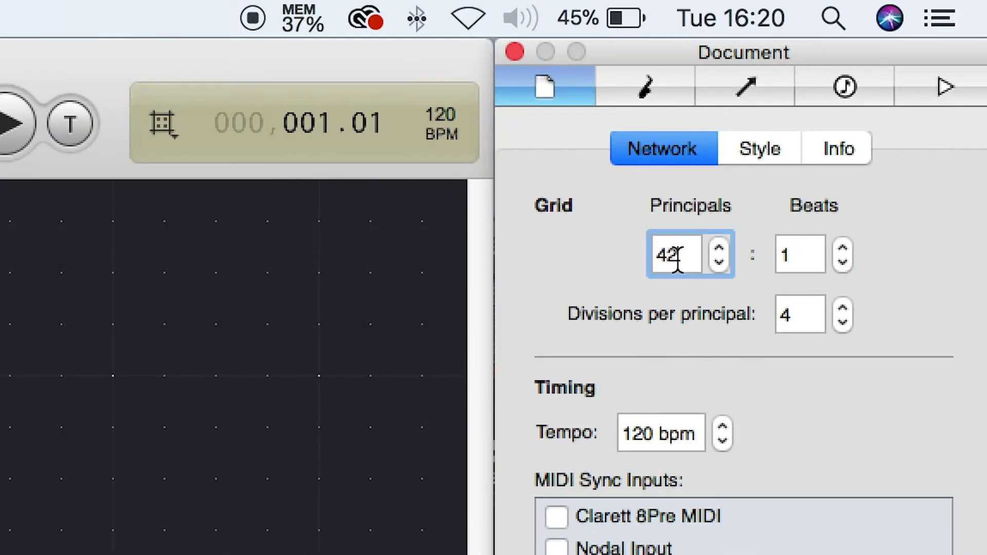
click(15, 128)
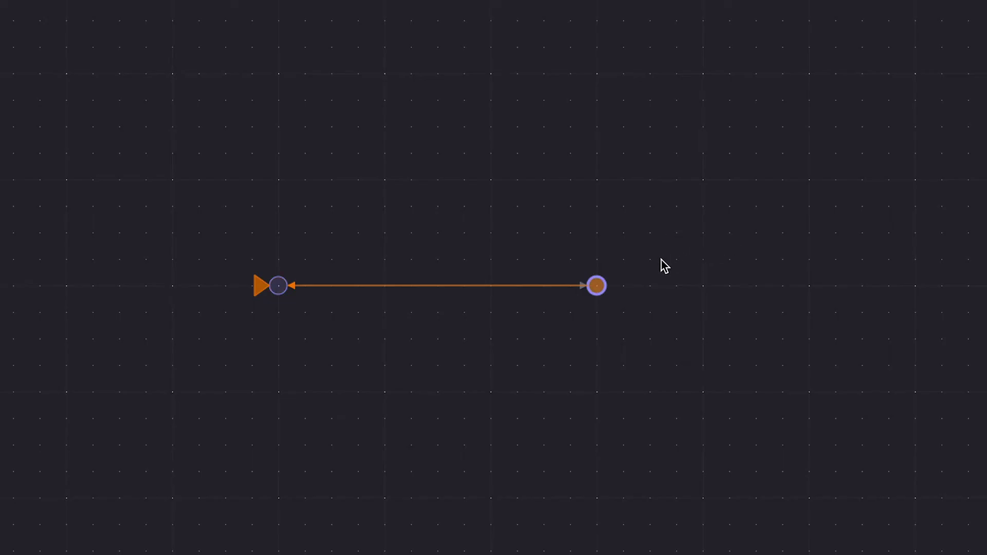
Step: Move the second node of the two-node network upward and nearer to the first node
drag(597, 285, 380, 78)
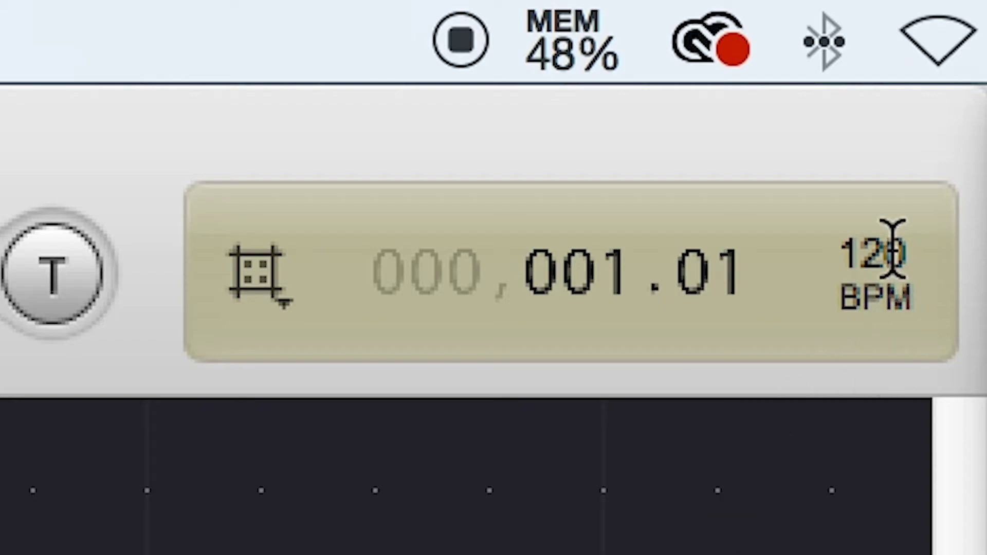
Step: Set the tempo to 300 BPM
double_click(892, 249)
text(300)
key(Return)
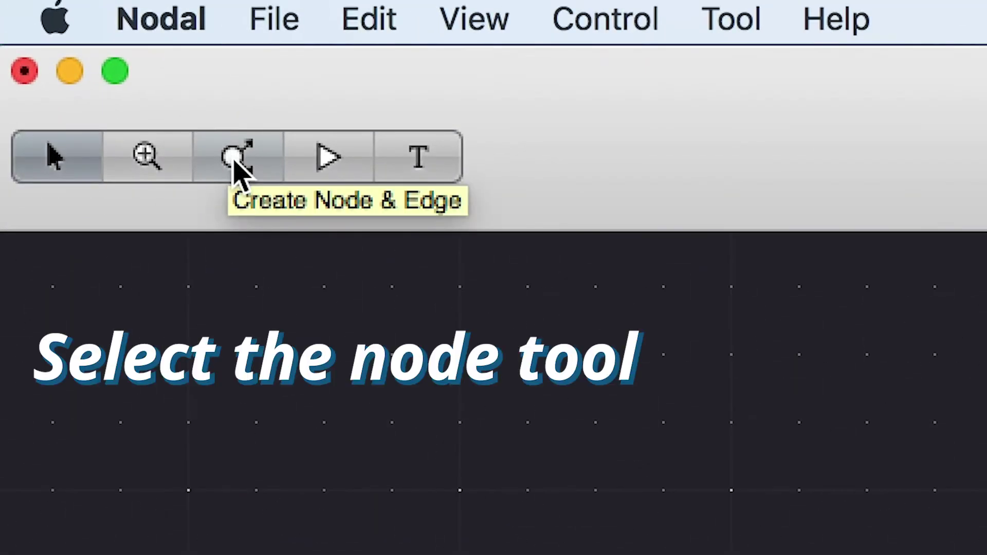
Step: Place six evenly spaced nodes in two rows of three and connect them into a clockwise loop
click(71, 45)
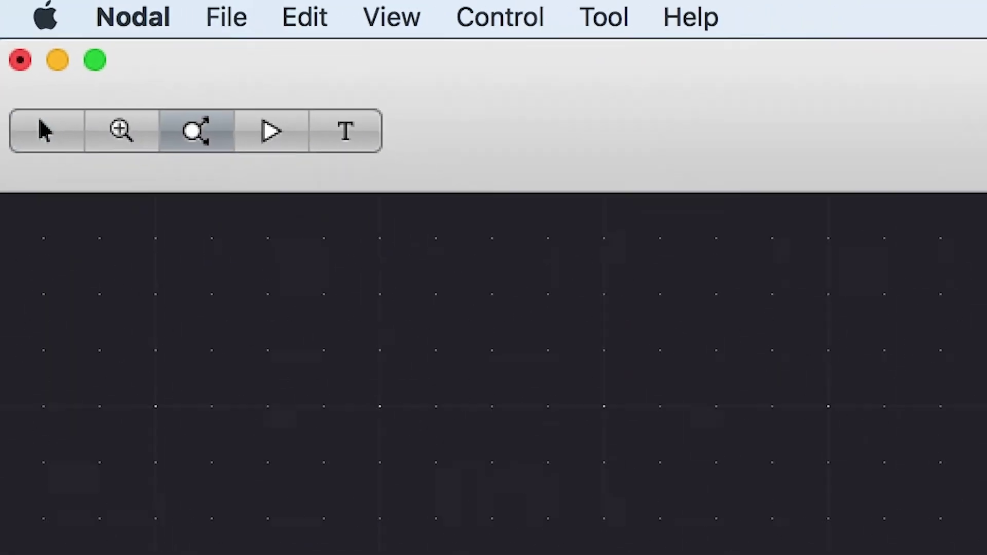
click(274, 291)
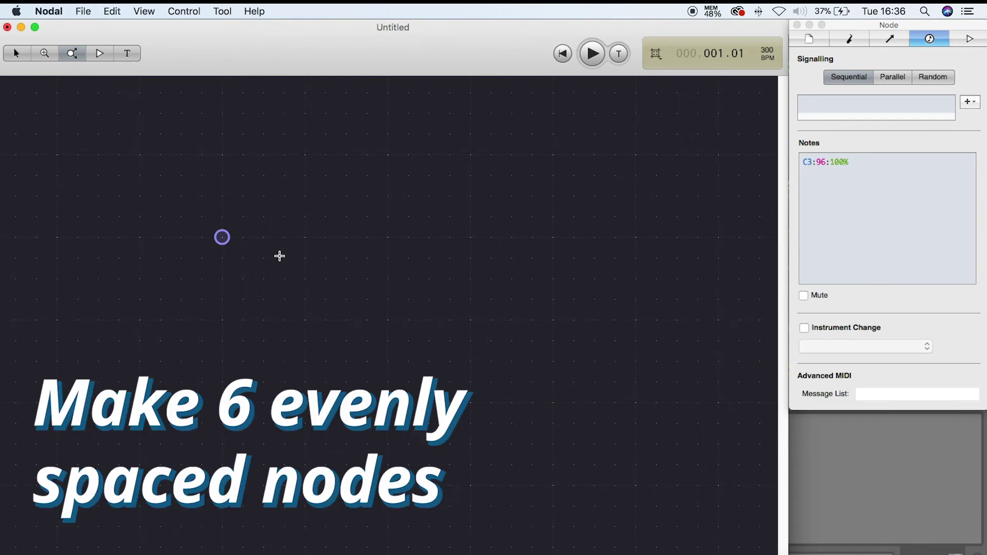
click(388, 320)
click(304, 319)
click(222, 320)
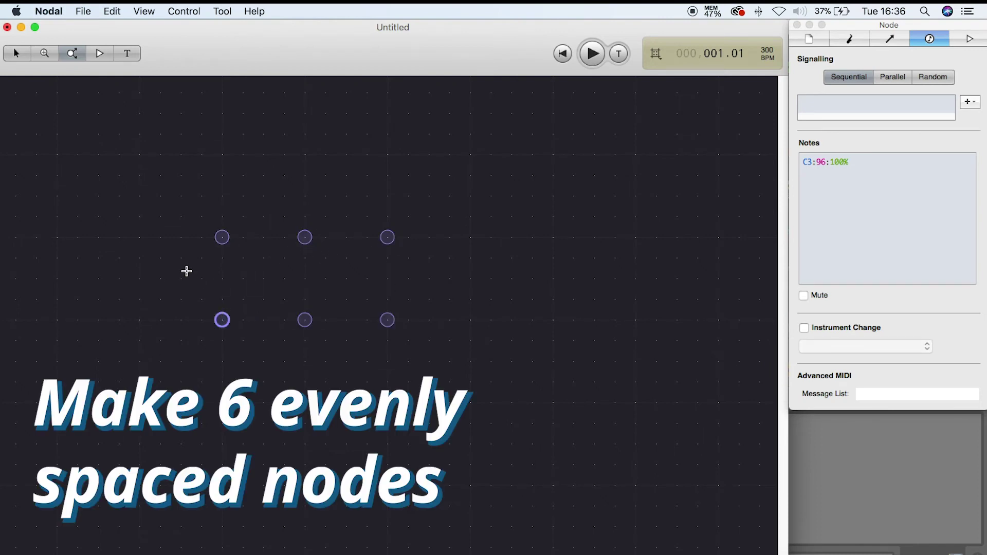
drag(223, 237, 223, 320)
drag(222, 320, 222, 237)
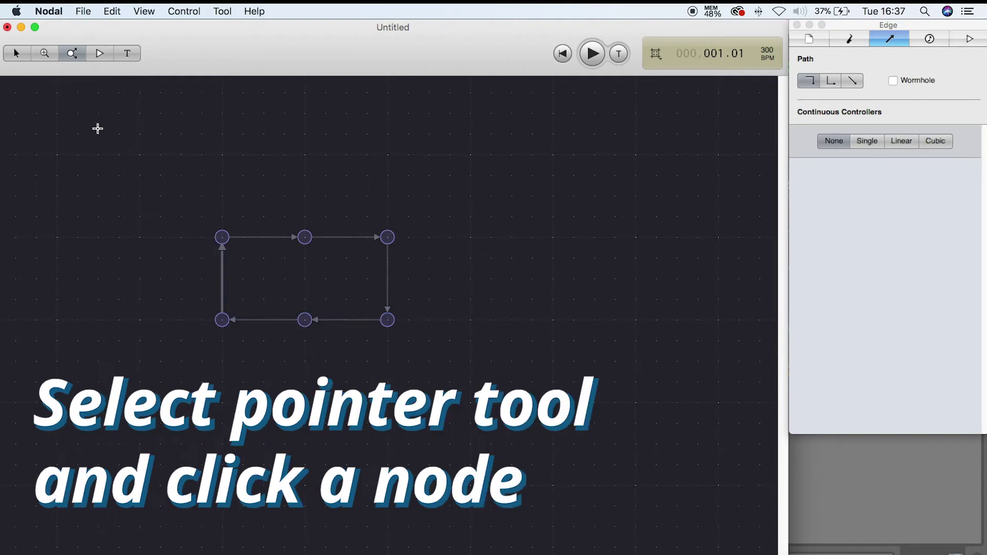
Step: Change the pitch of the loop's upper-left node to A2
click(17, 55)
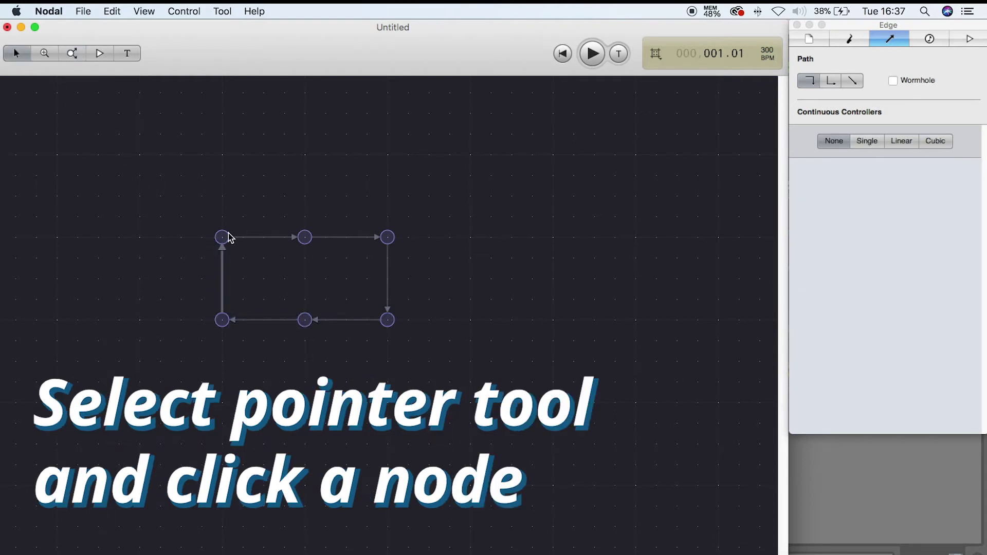
click(228, 236)
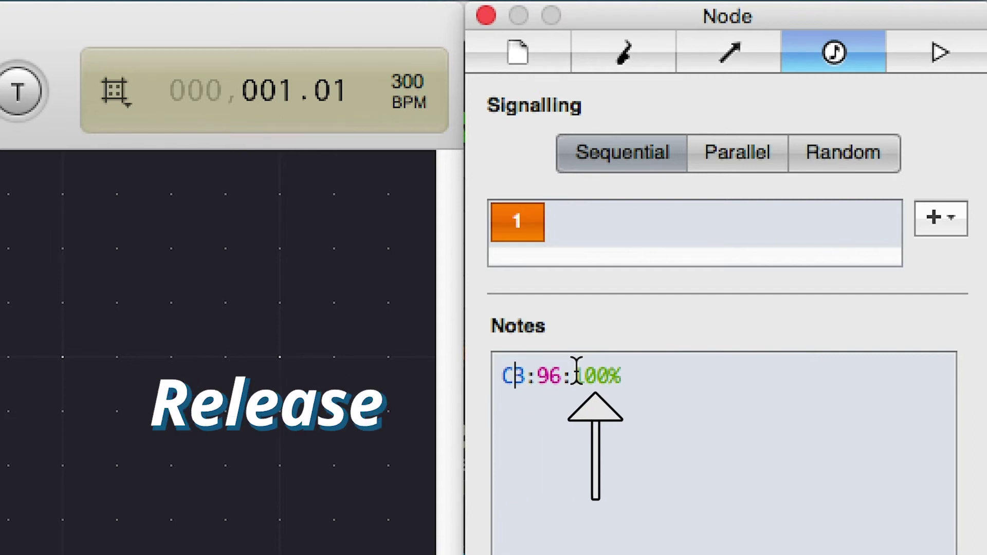
key(BackSpace)
key(BackSpace)
text(A2)
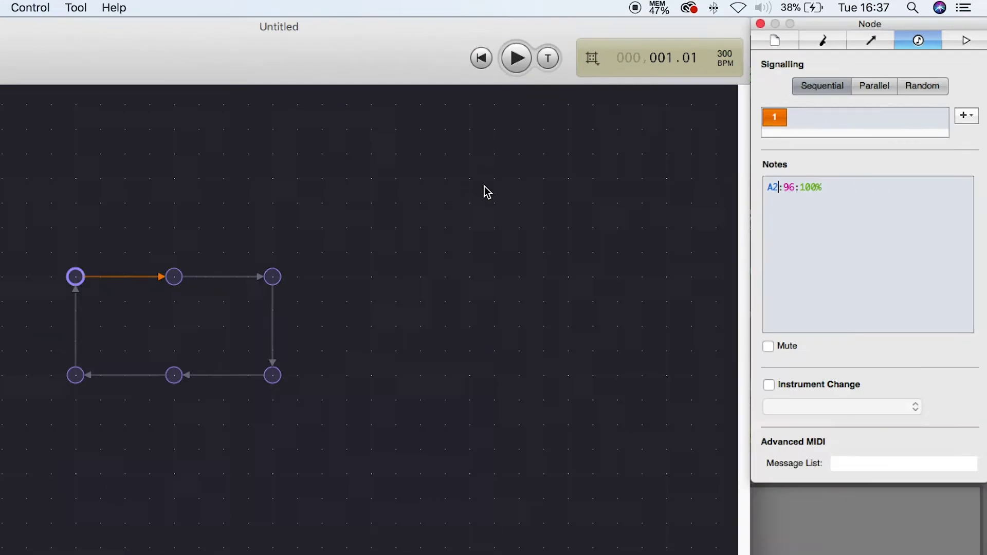
click(488, 192)
click(516, 57)
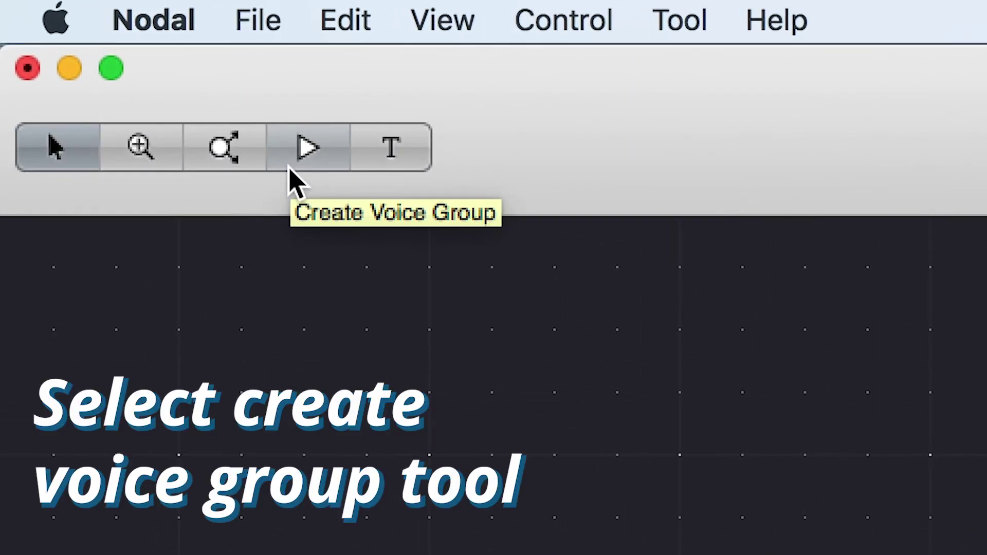
Step: Add a voice group at the loop's upper-left node and play the network
click(289, 167)
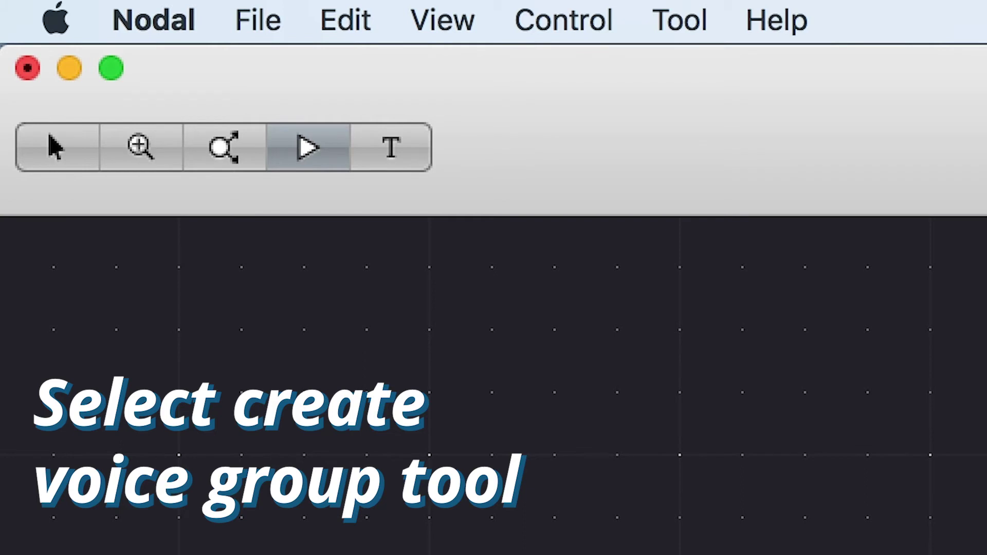
click(222, 237)
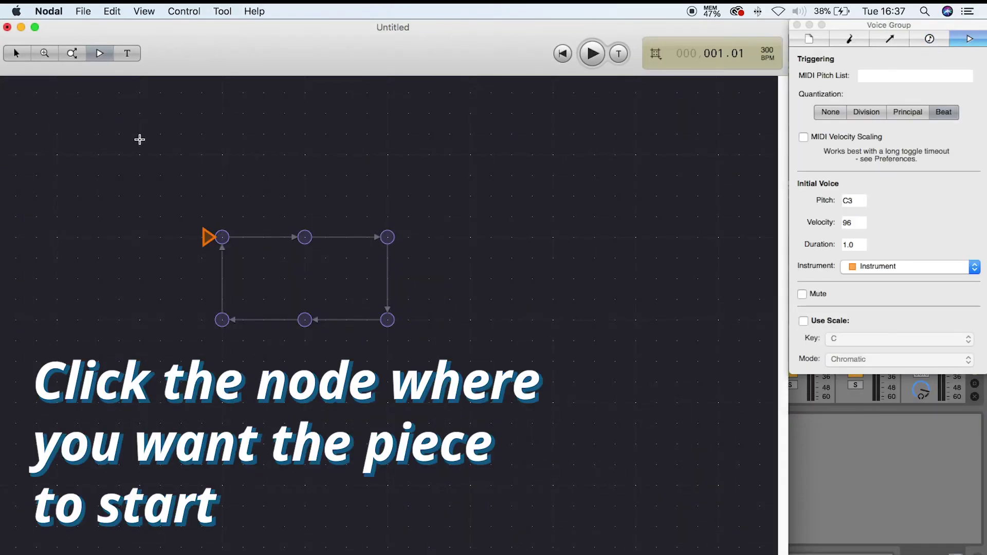
key(Escape)
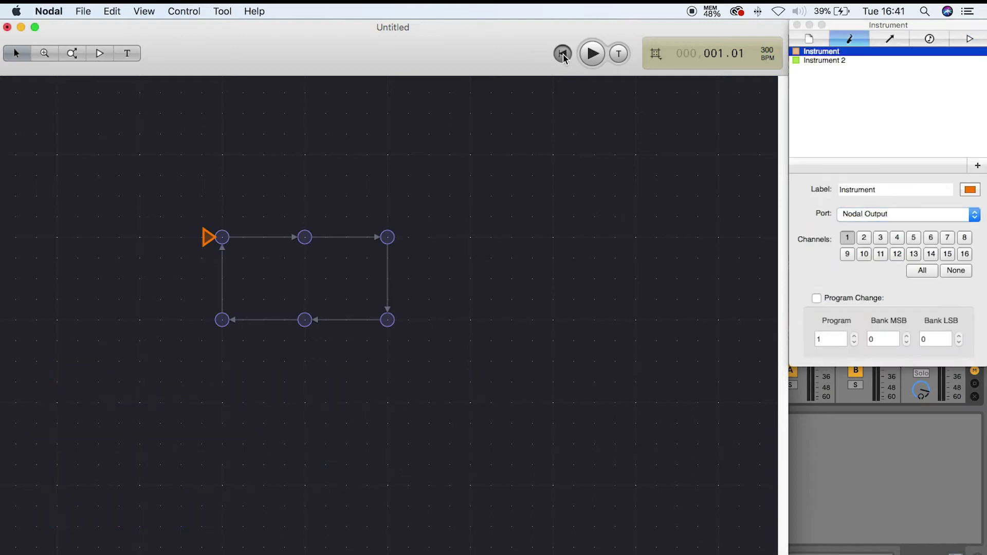
click(591, 55)
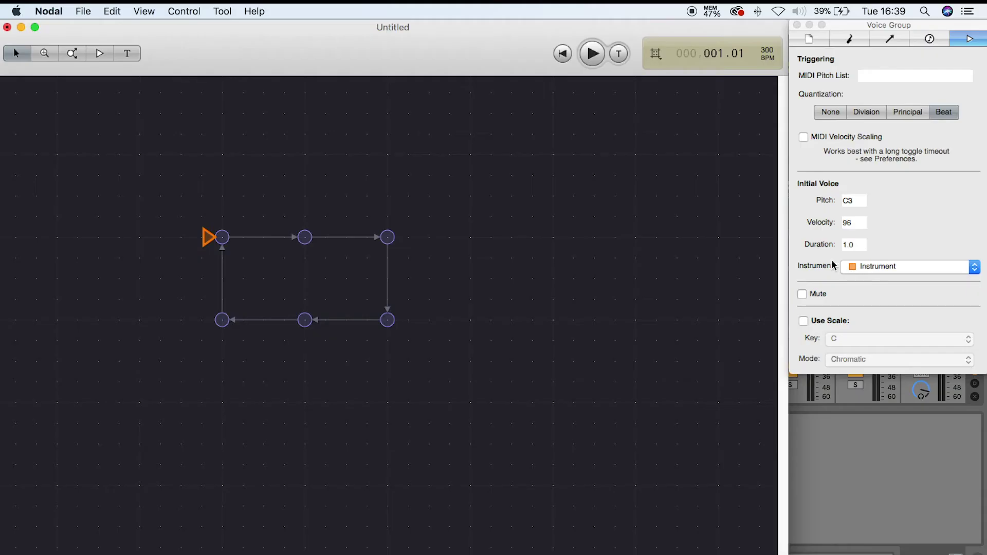
Step: Enable Nodal Input as a MIDI sync input and set the first instrument's port to Nodal Output
click(695, 41)
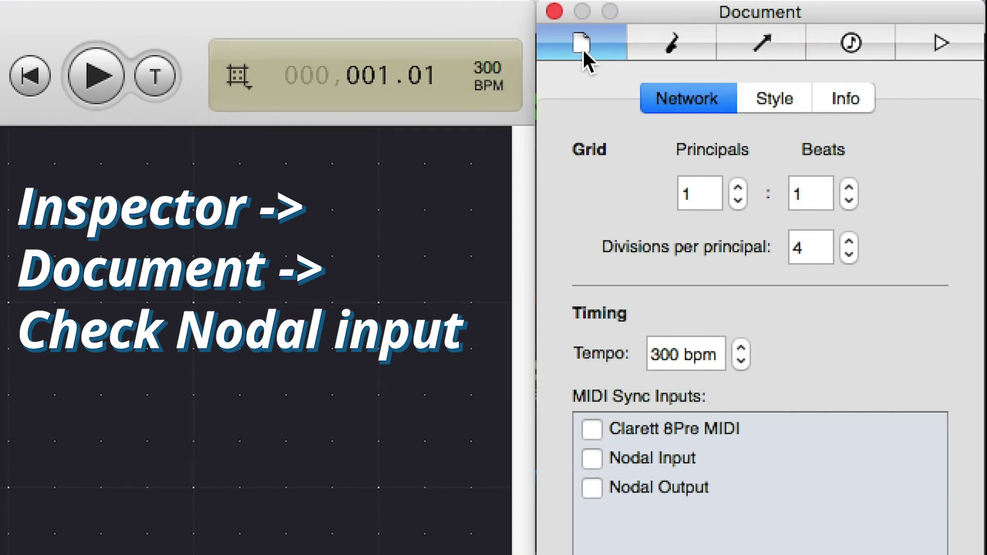
click(592, 459)
click(685, 46)
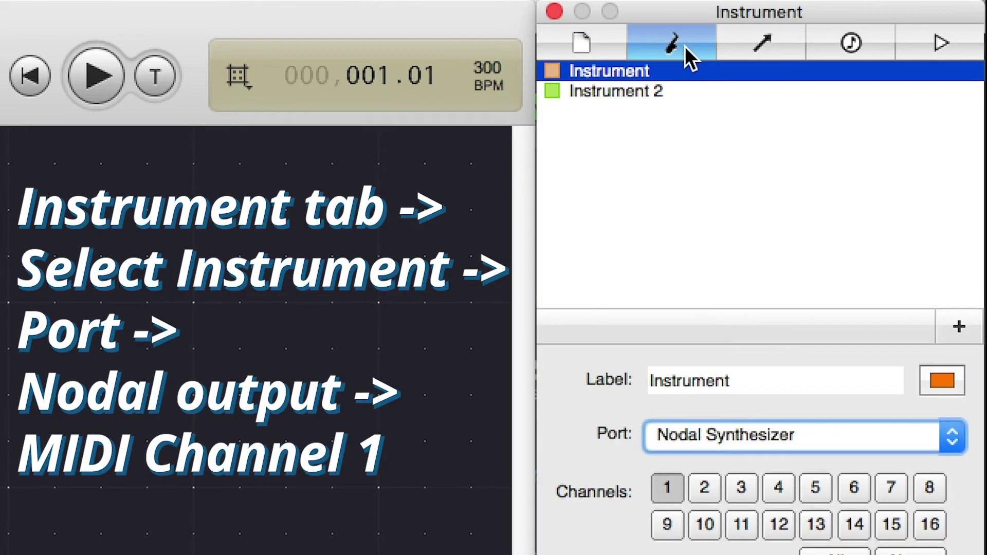
click(810, 432)
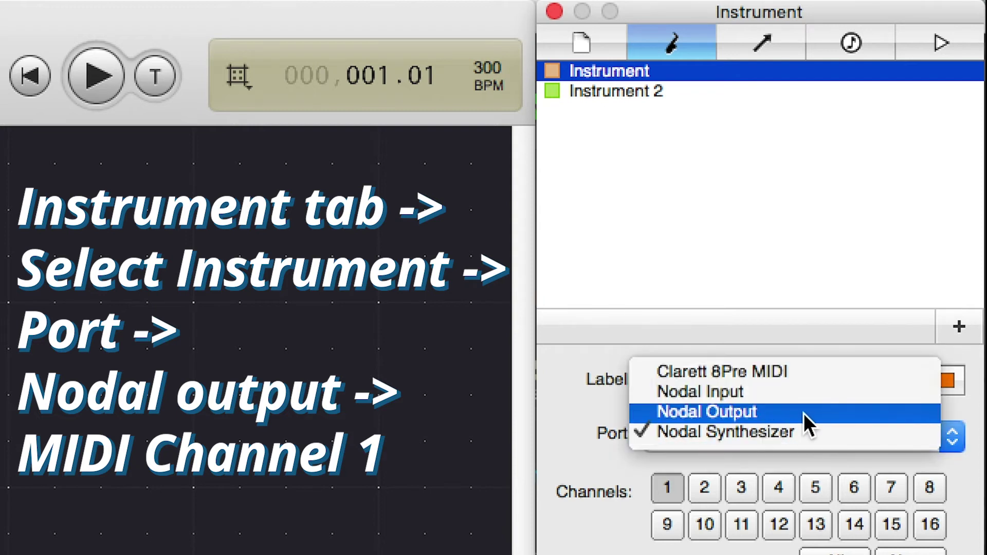
click(803, 414)
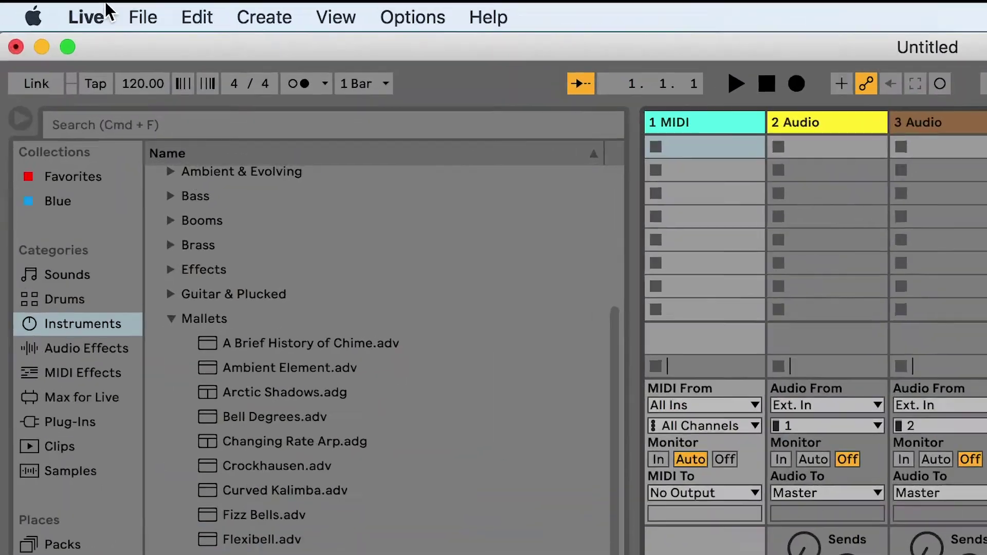
Step: In Ableton Live, open the Link and MIDI preferences
click(45, 11)
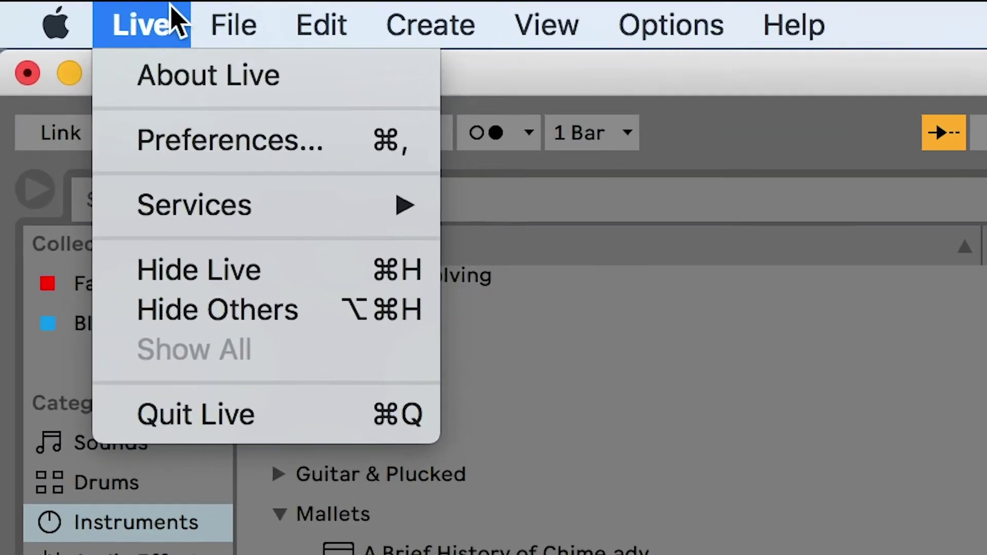
click(179, 162)
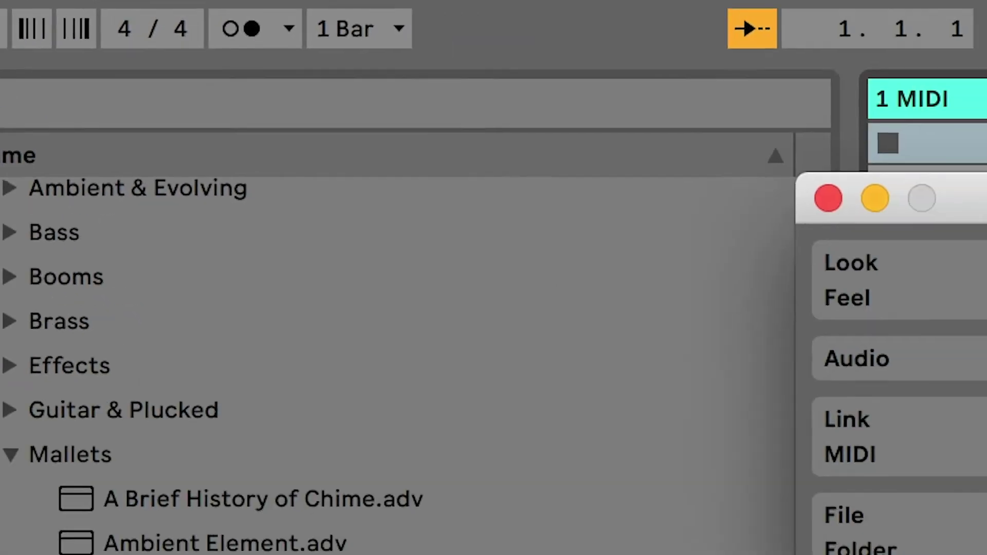
click(925, 457)
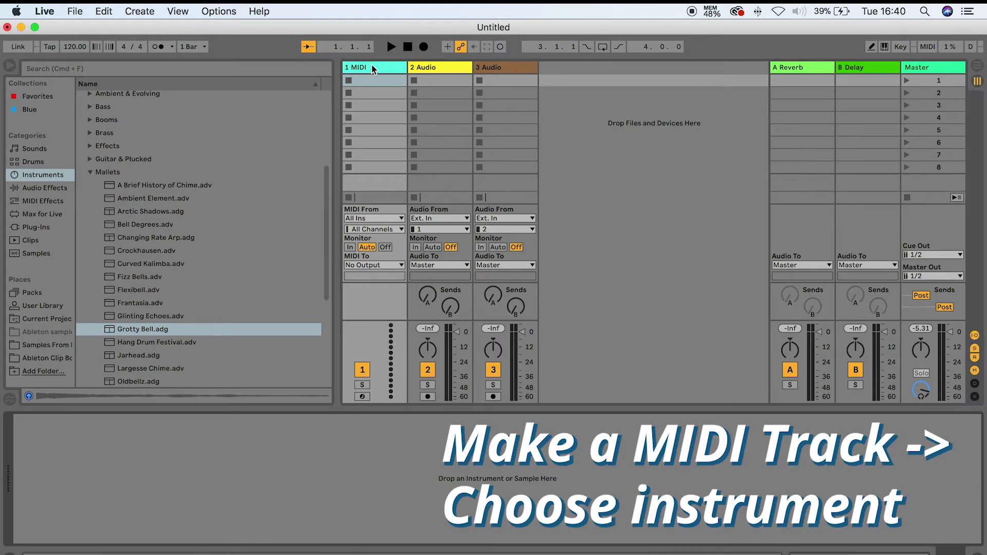
Step: Load Grotty Bell onto the first MIDI track and set its MIDI input to Nodal Output, channel 1
double_click(150, 330)
click(381, 218)
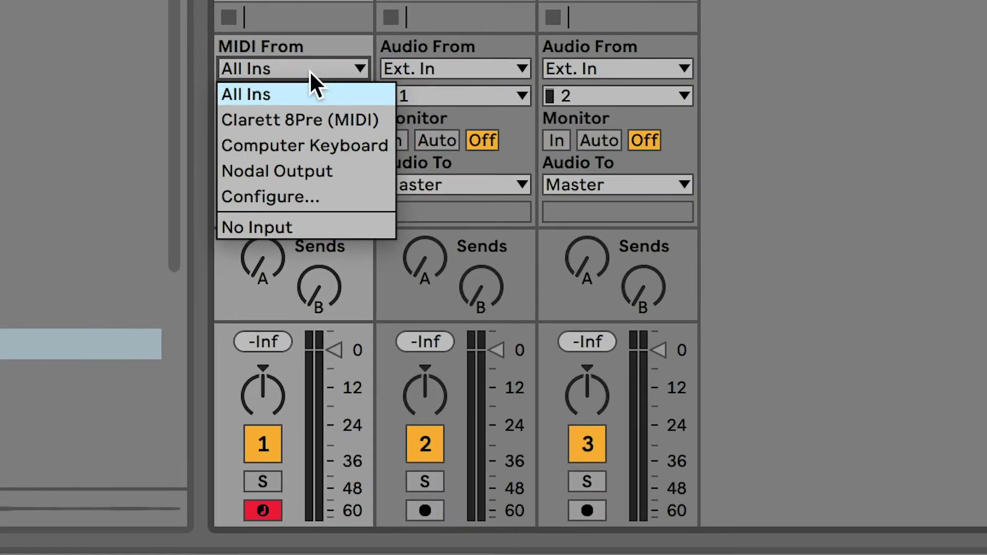
click(330, 175)
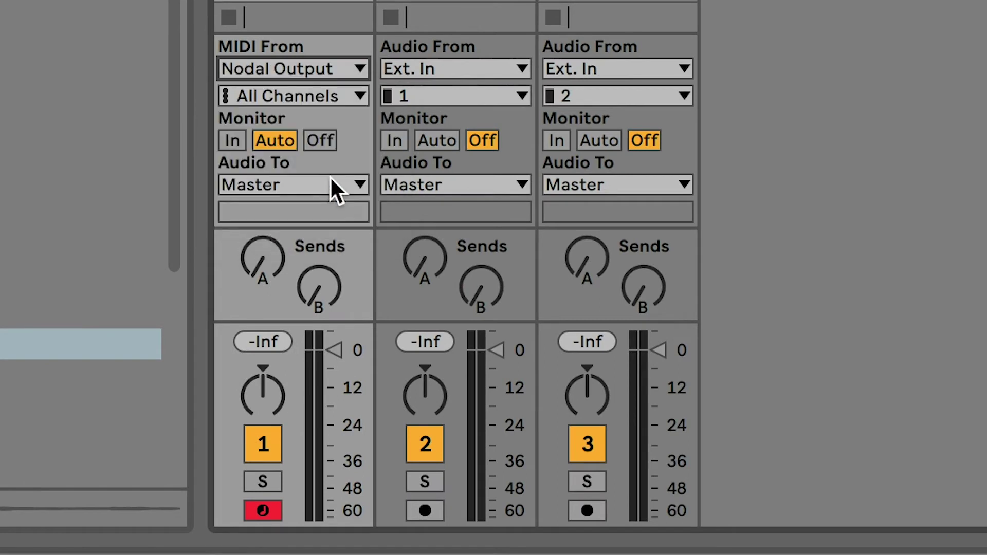
click(322, 98)
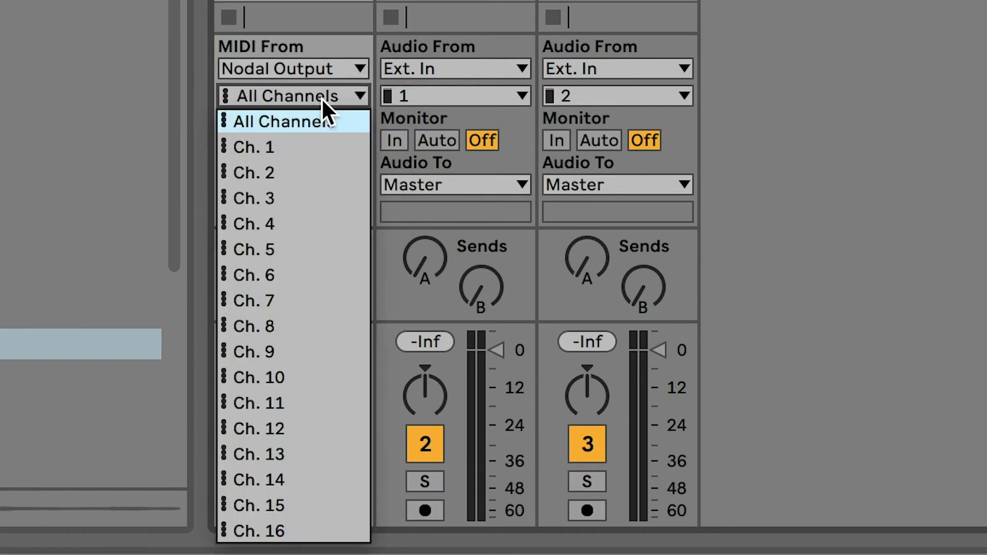
click(316, 139)
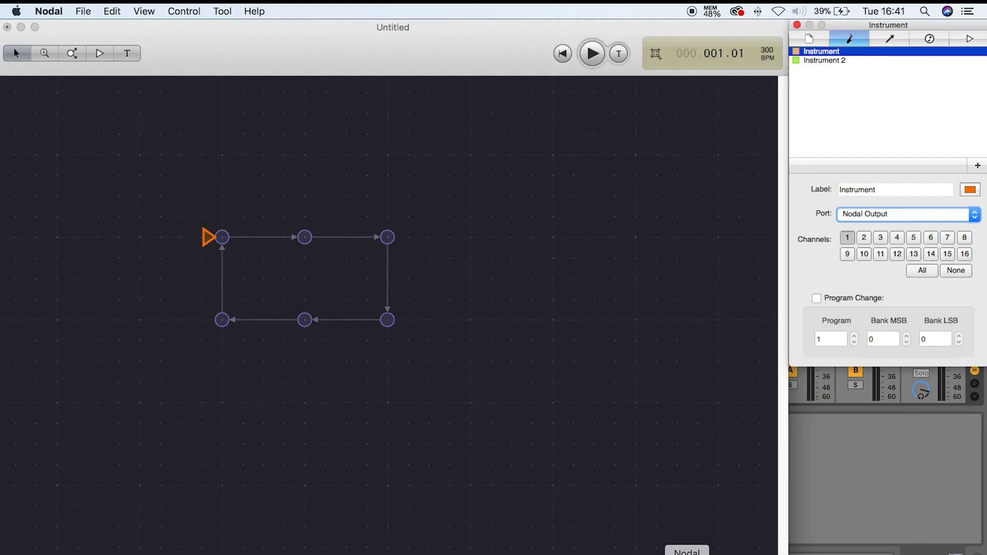
Step: Switch to Nodal and play the looped network from the start
click(563, 54)
click(592, 54)
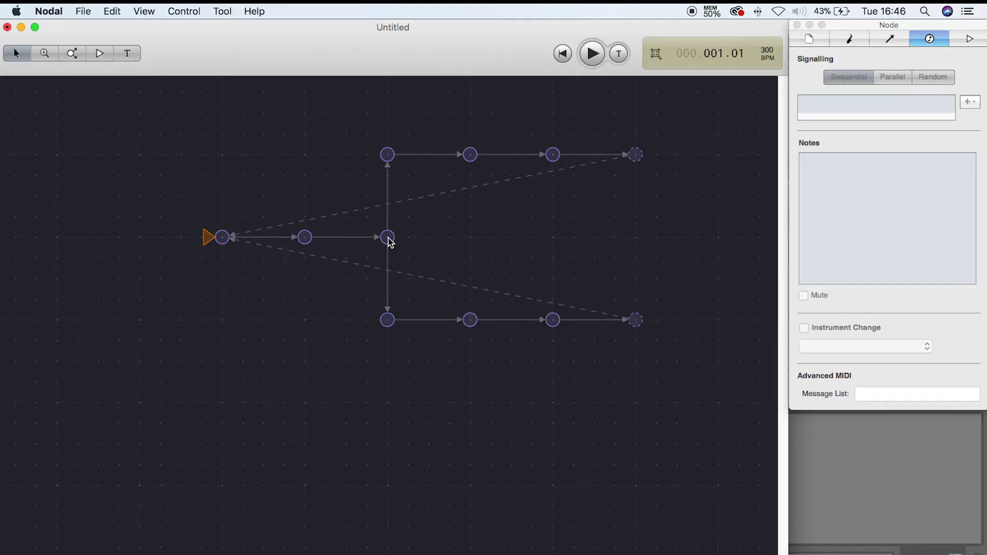
Step: Play the branching network and set the branch node's orange signalling count to 2, then pause playback
click(389, 240)
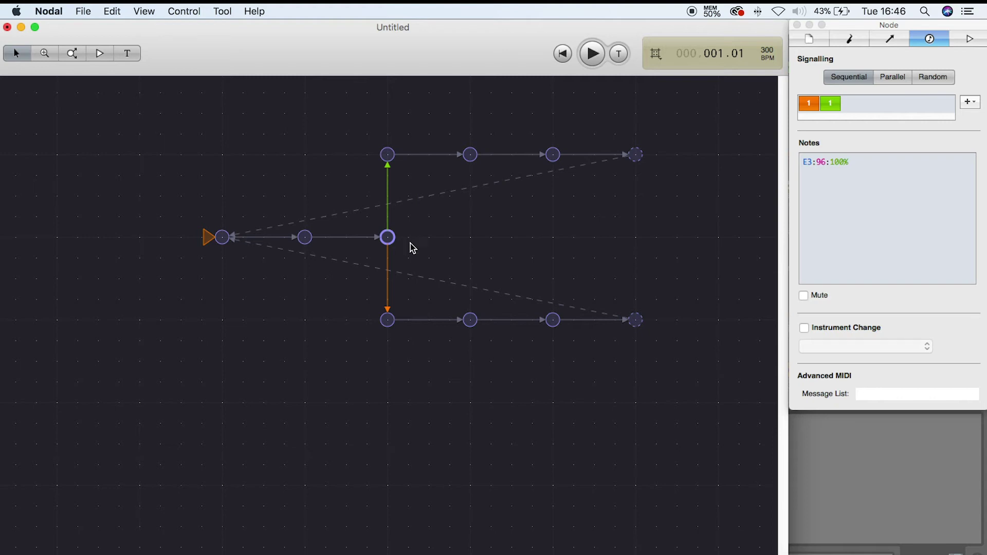
click(582, 54)
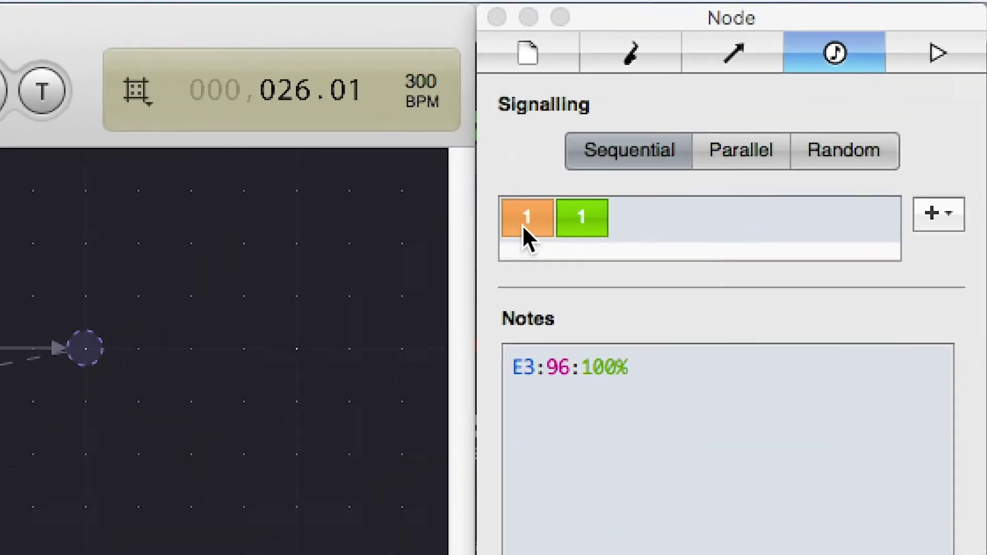
double_click(810, 104)
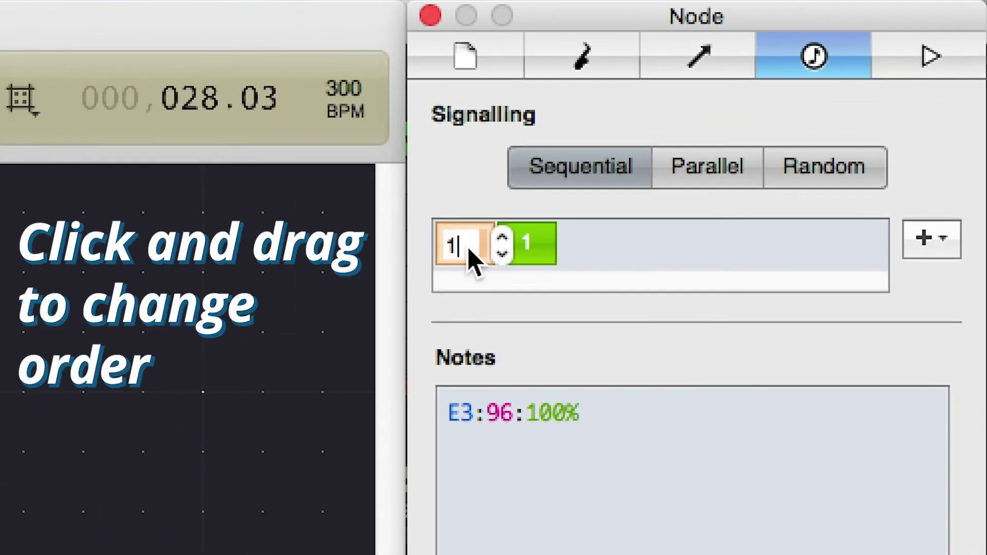
key(BackSpace)
text(2)
key(Return)
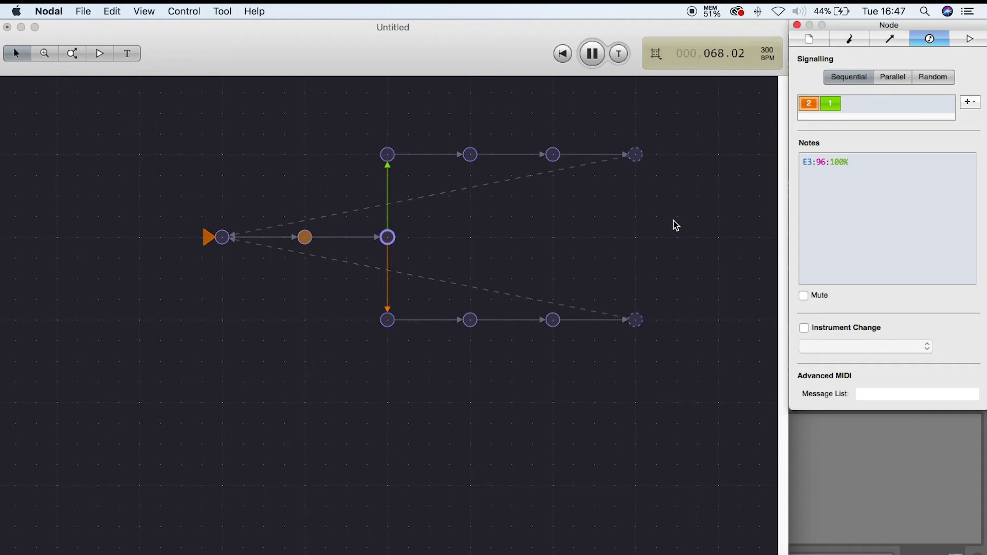
click(594, 63)
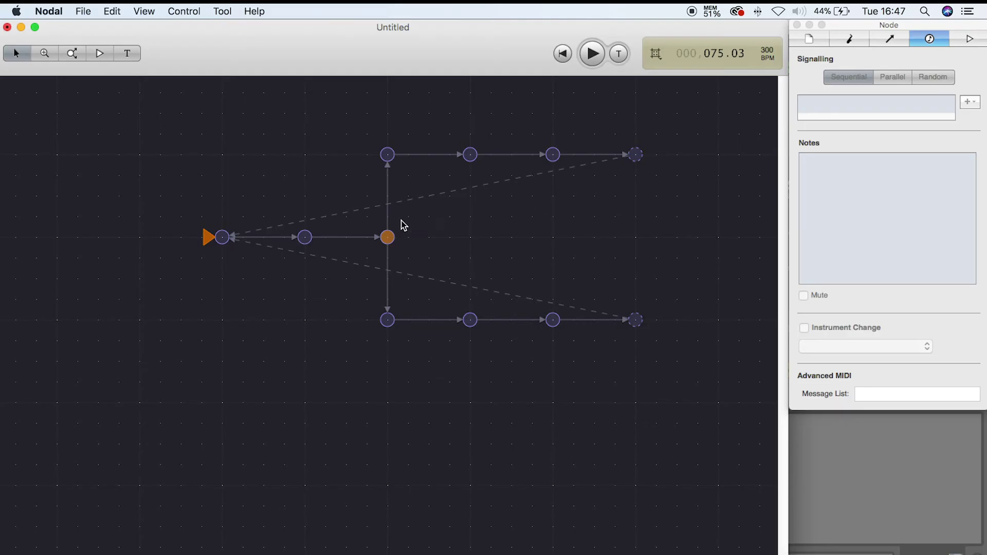
Step: Set the branch node's signalling to Parallel, play the network from the start and pause it
click(387, 236)
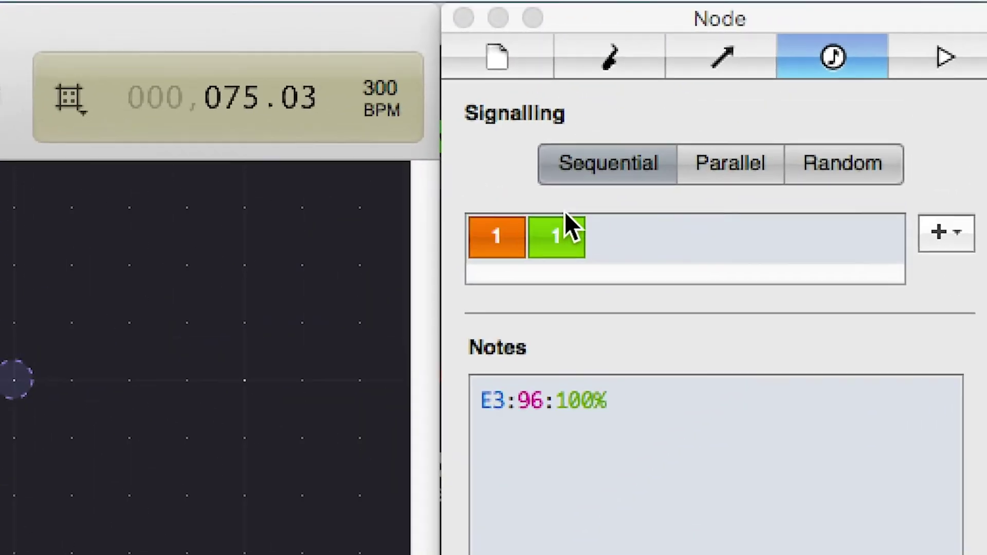
click(730, 172)
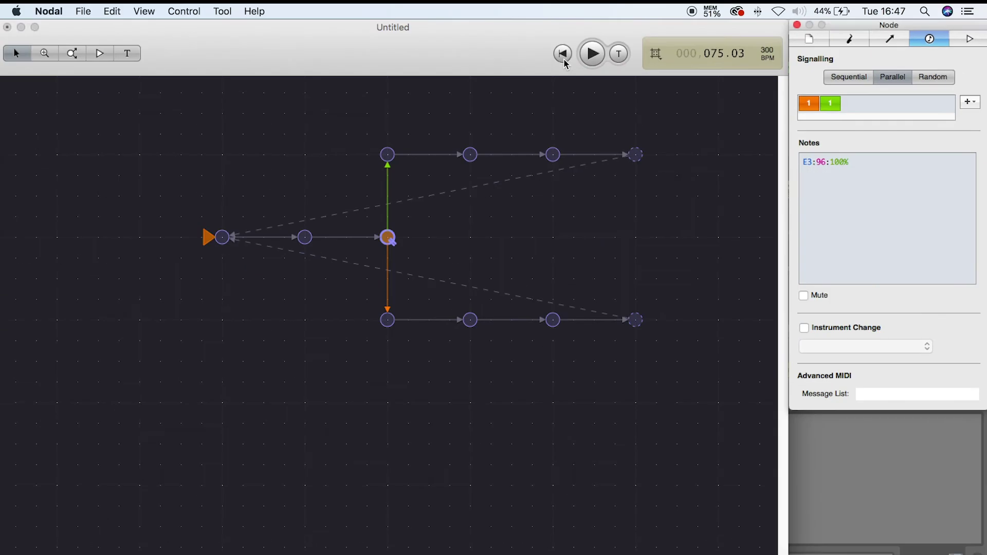
click(563, 53)
click(592, 53)
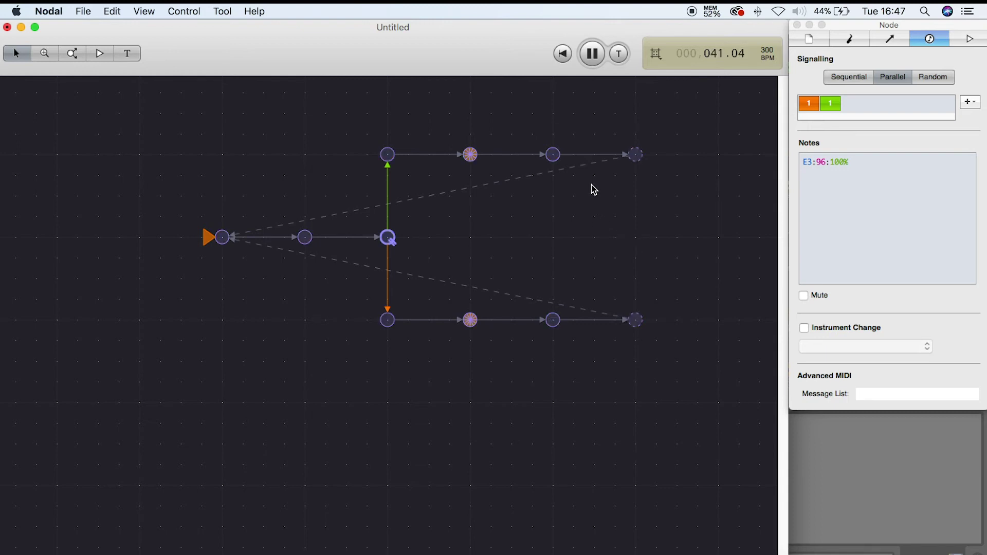
click(588, 60)
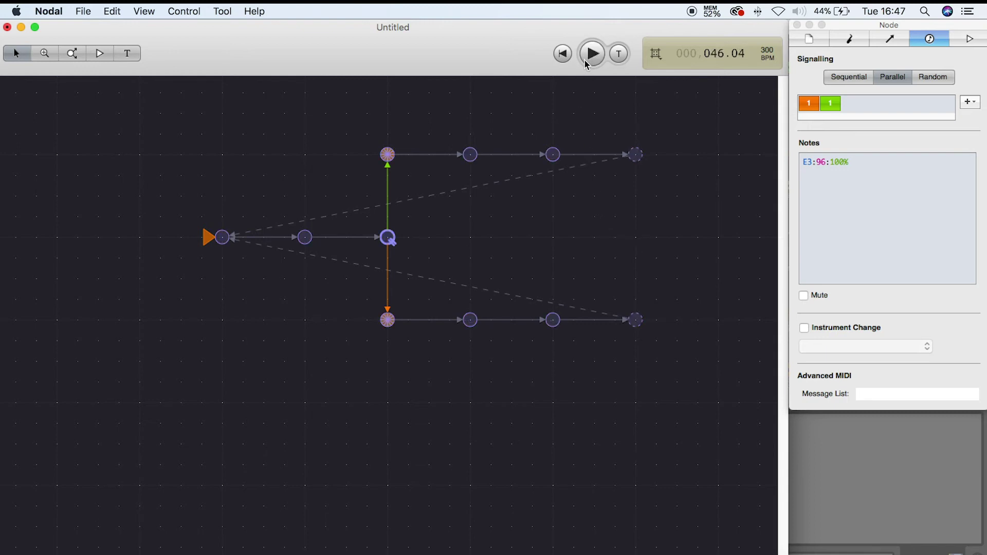
Step: Delete both dashed return connections to the first node and replay the network from the start
click(690, 237)
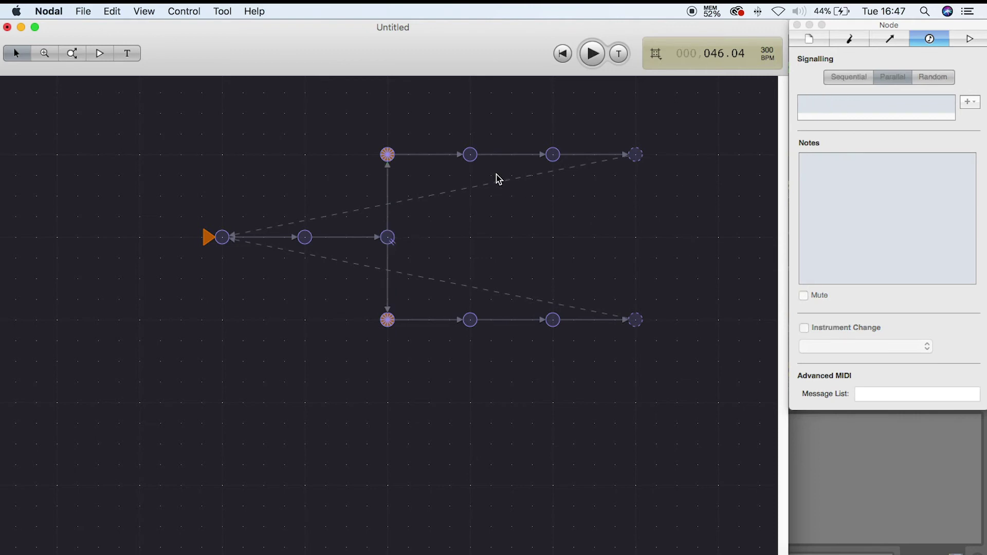
drag(496, 171, 523, 206)
key(Delete)
drag(530, 275, 504, 302)
key(Delete)
click(563, 54)
click(595, 59)
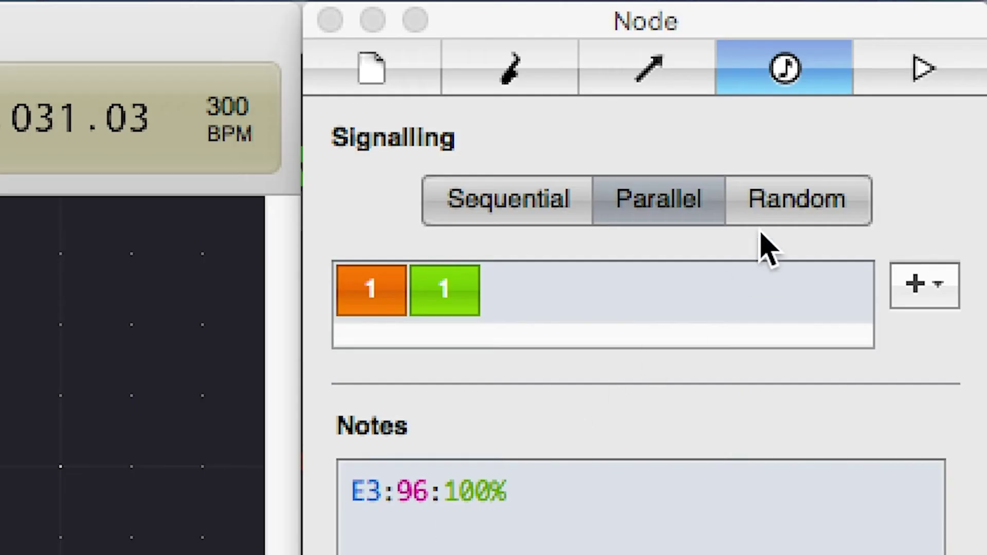
Step: Set the branch node's signalling to Random and play the network from the start
click(767, 219)
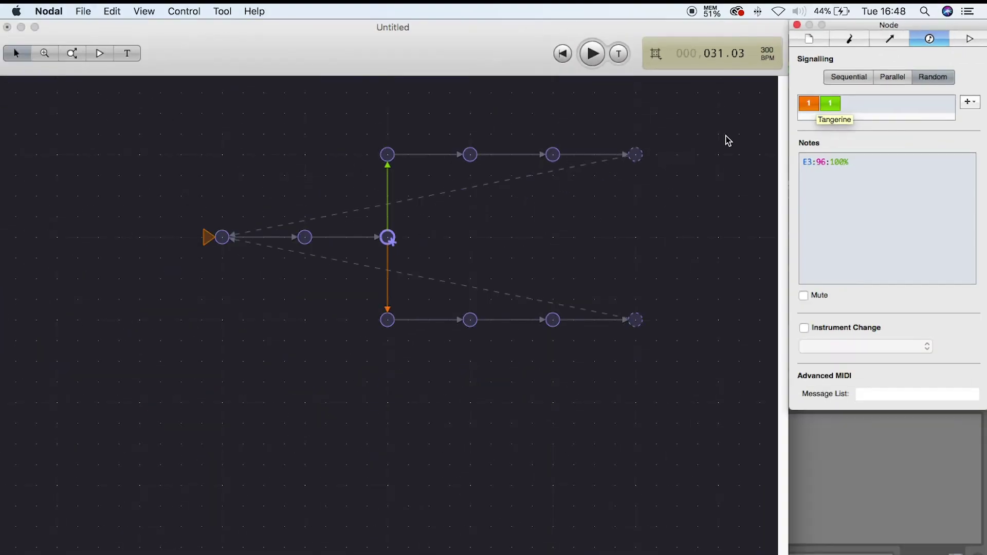
click(725, 135)
click(564, 54)
click(592, 53)
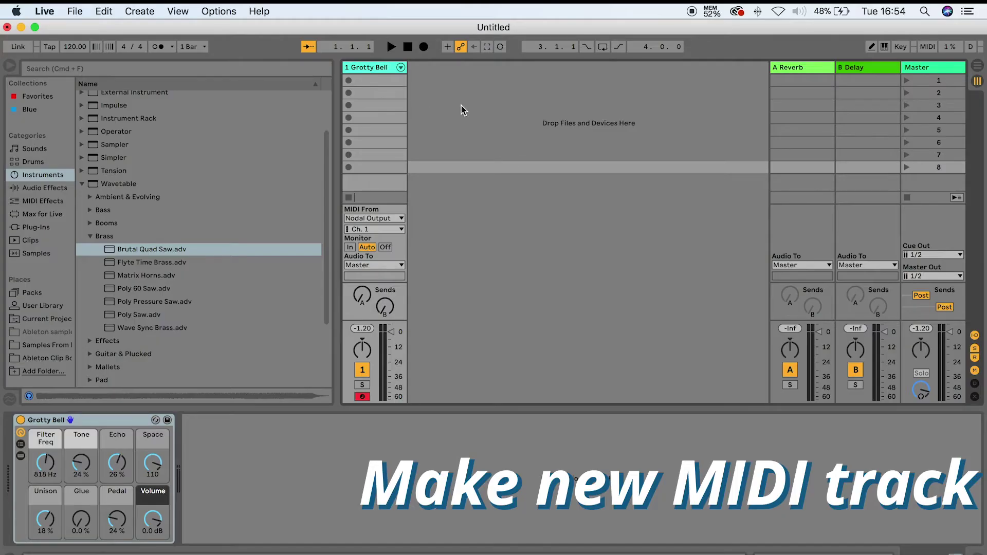
Step: In Ableton Live, add a second MIDI track and set its MIDI input to Nodal Output, channel 2
click(461, 106)
key(super+shift+t)
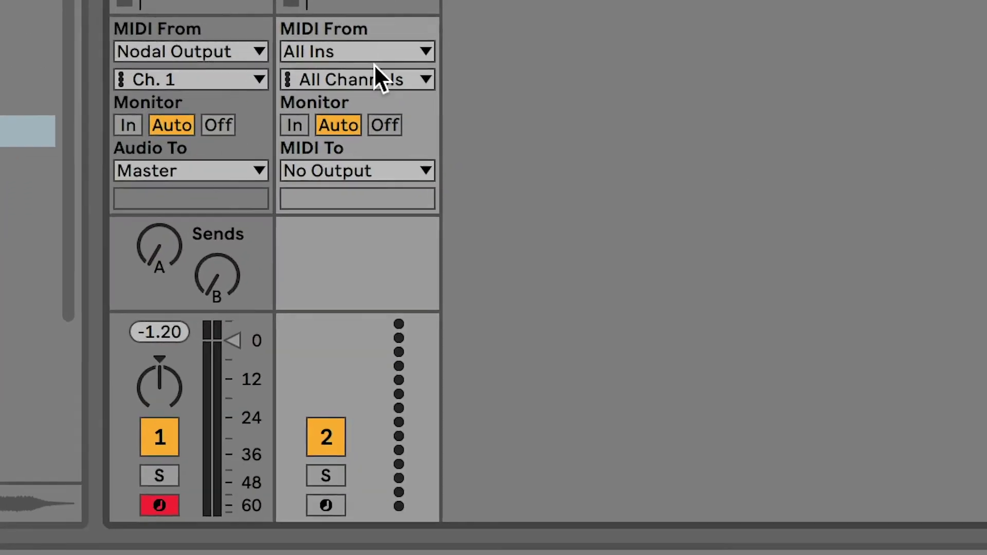
click(369, 49)
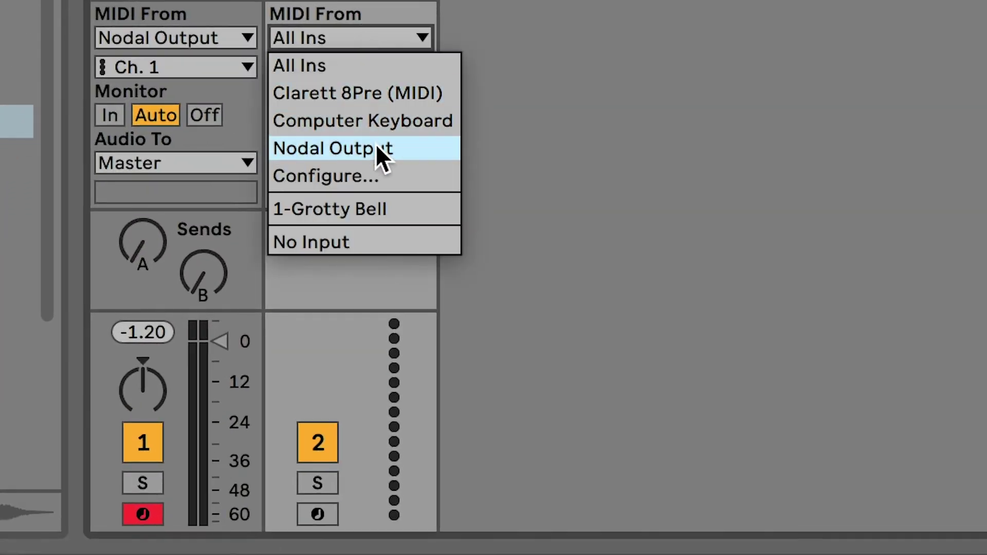
click(380, 154)
click(393, 73)
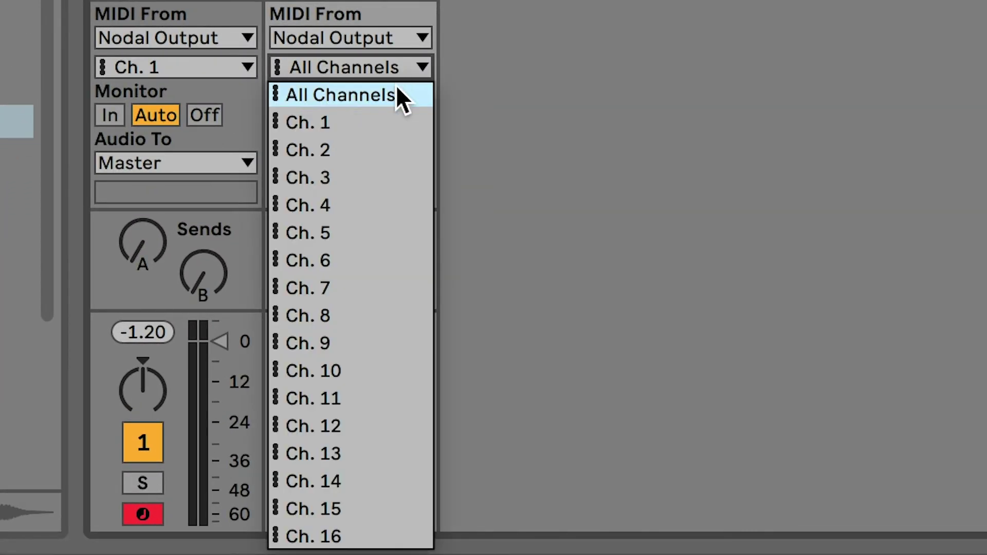
click(389, 147)
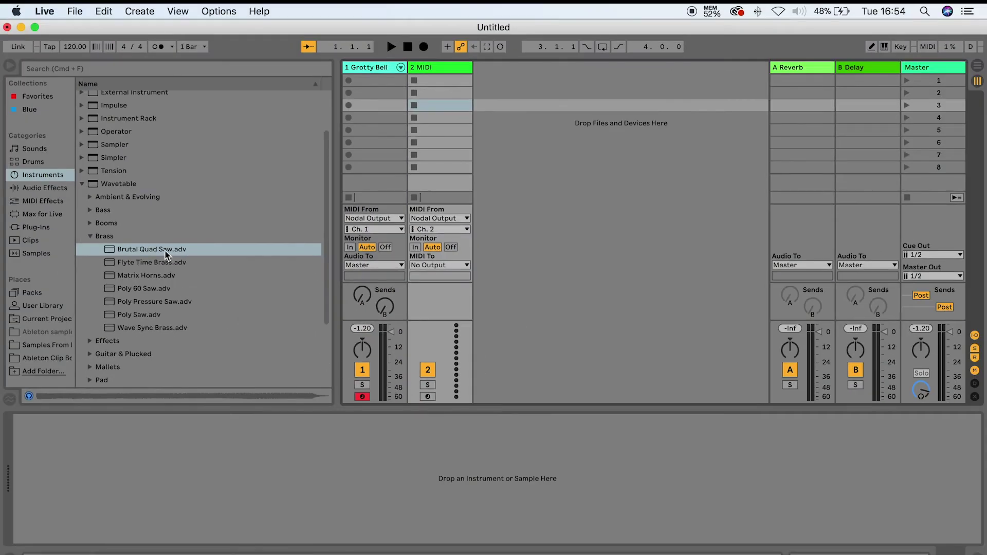
Step: Load Brutal Quad Saw onto the second track and arm the Grotty Bell track again
double_click(165, 251)
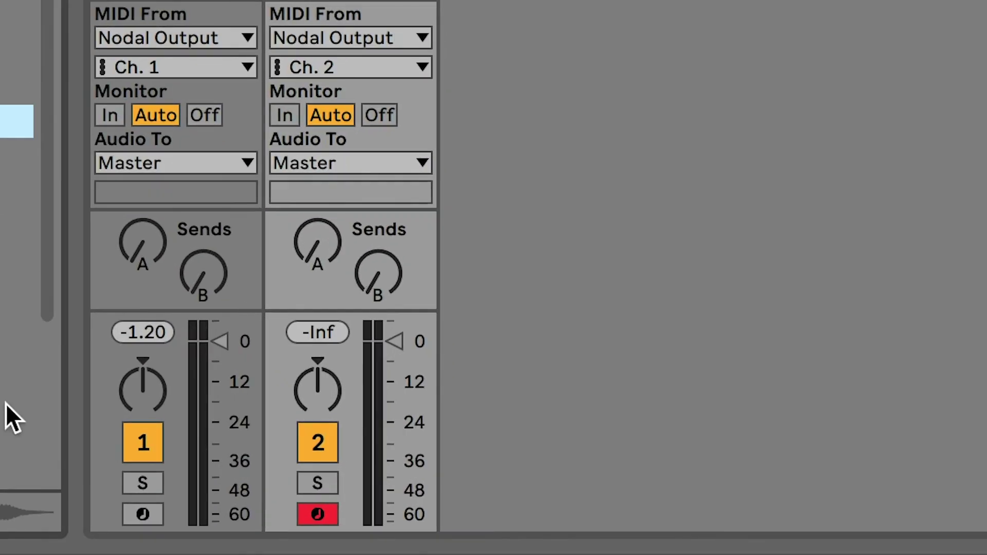
click(143, 514)
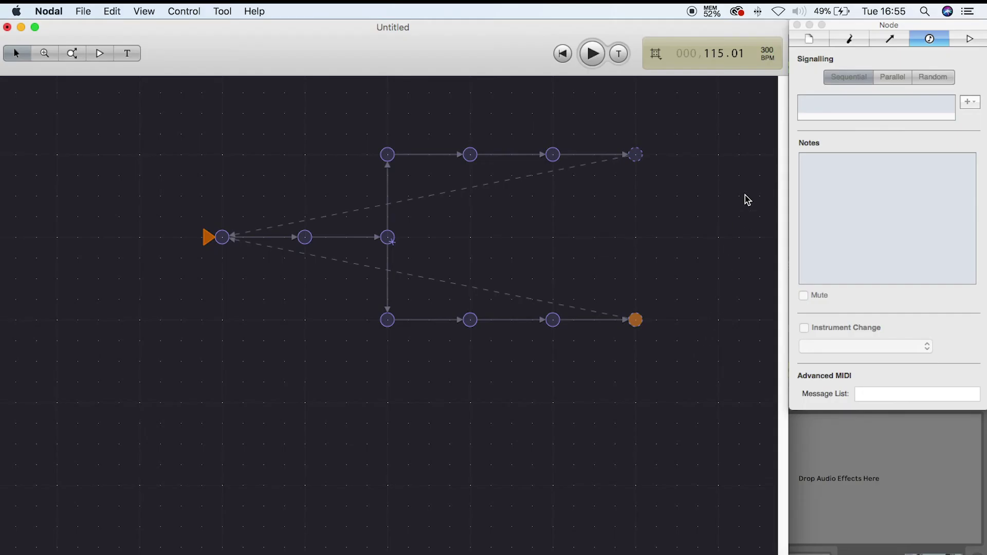
Step: In Nodal, add a second instrument and set its port to Nodal Output on channel 2
click(849, 41)
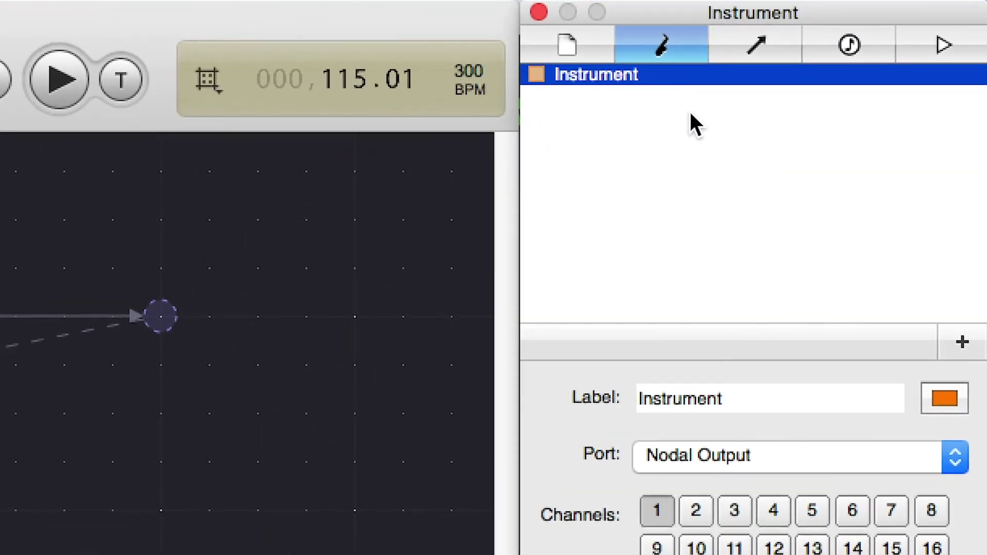
click(693, 118)
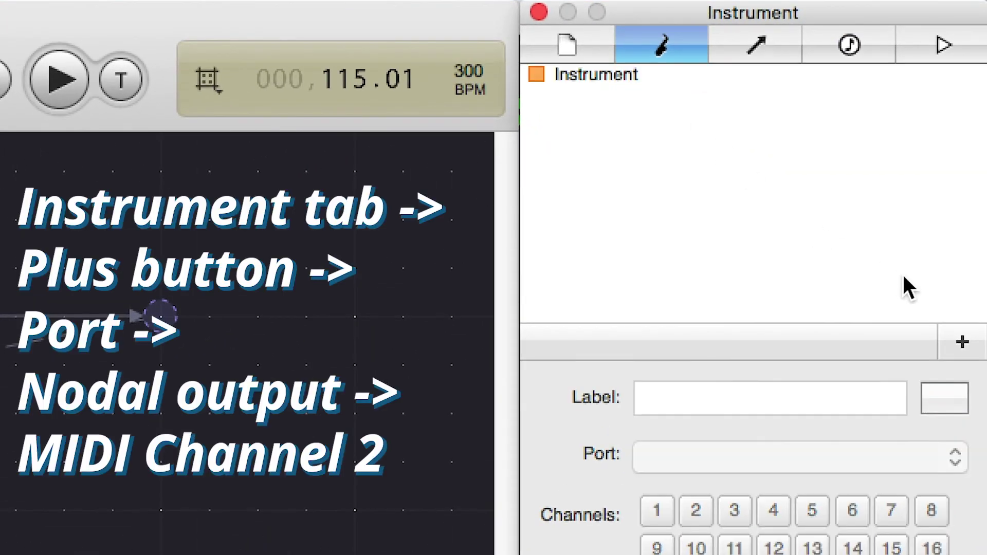
click(970, 341)
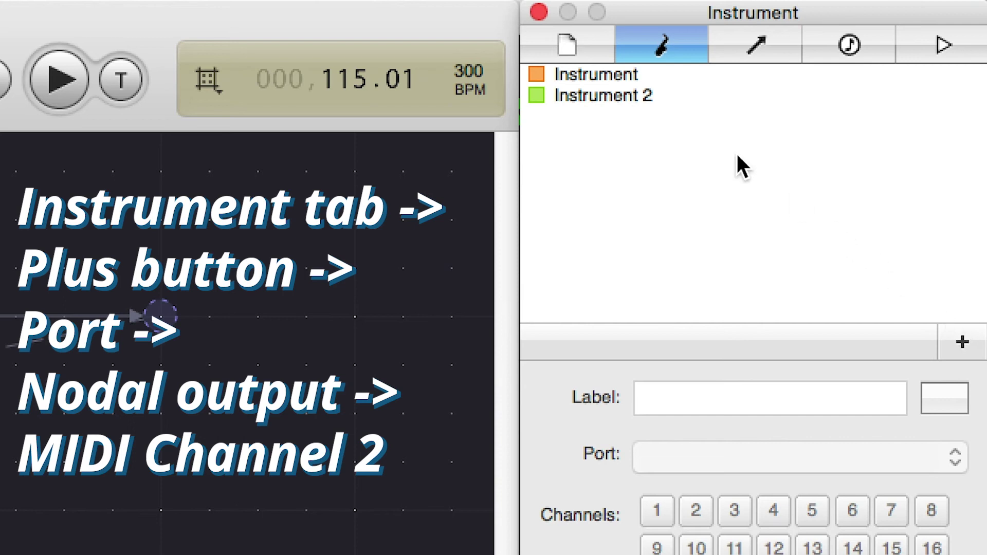
click(668, 95)
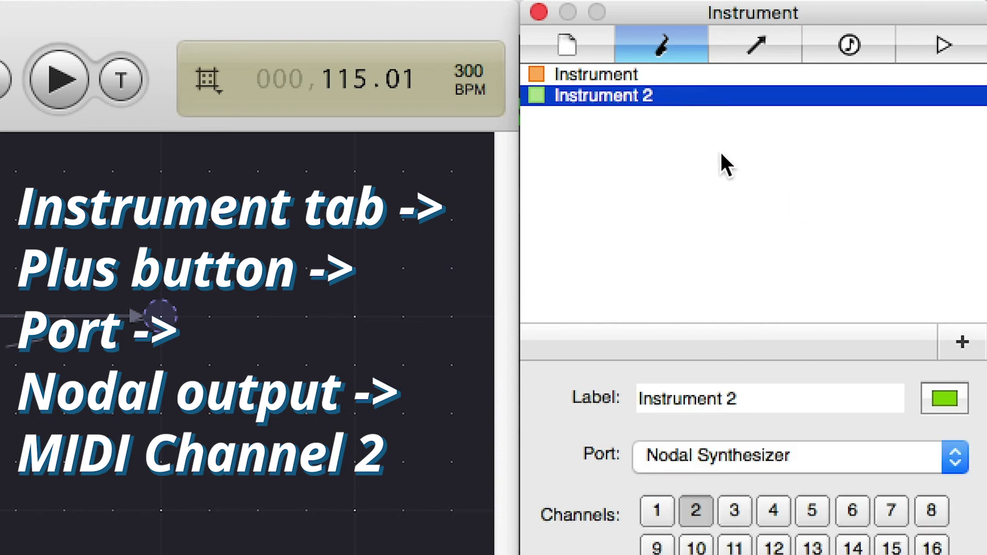
click(793, 449)
click(791, 439)
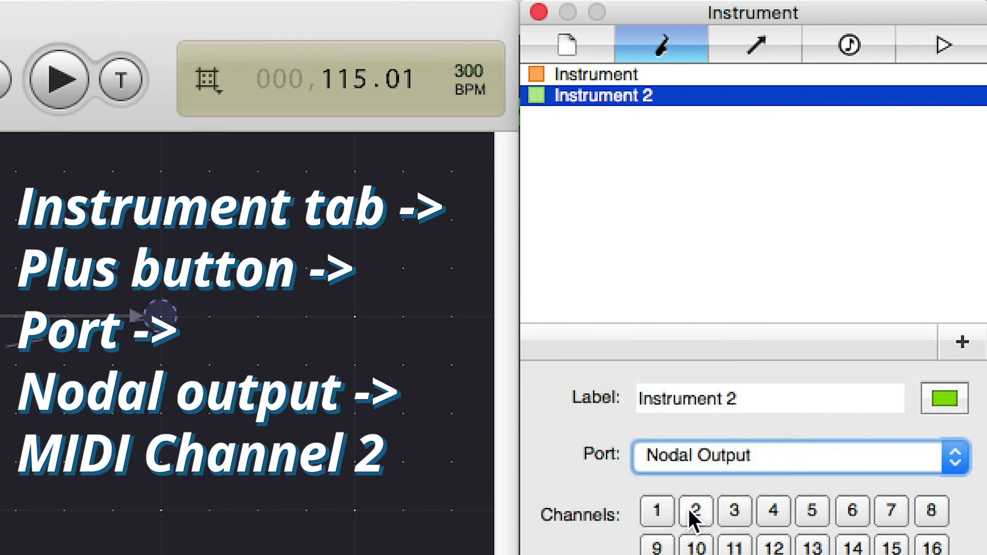
click(311, 513)
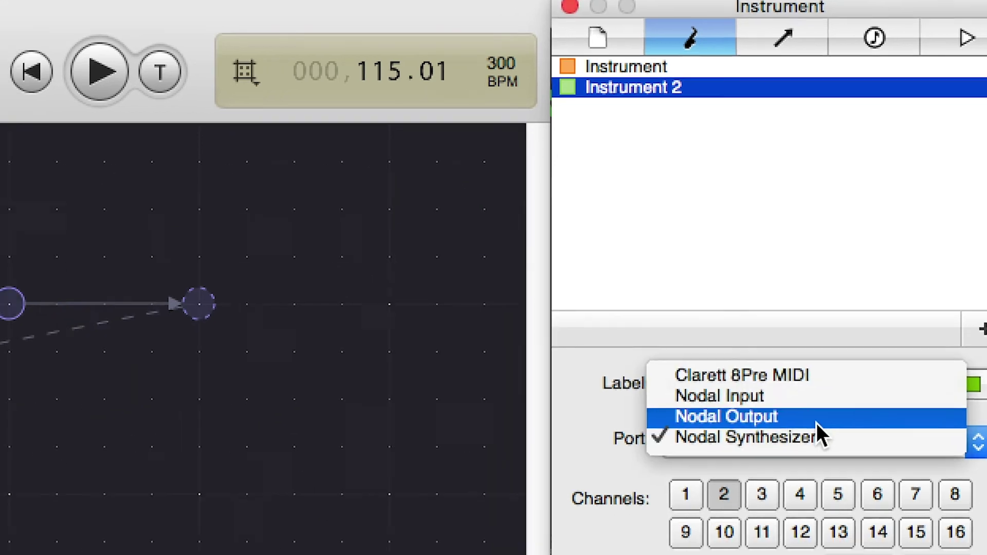
click(816, 423)
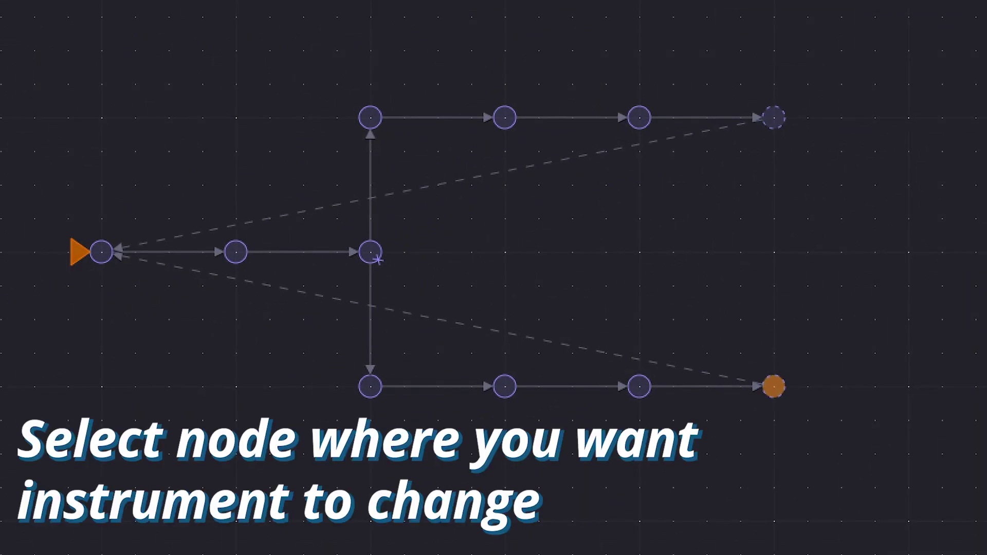
Step: Enable Instrument Change to Instrument 2 on the end node of the upper branch and play the network from the start
click(782, 123)
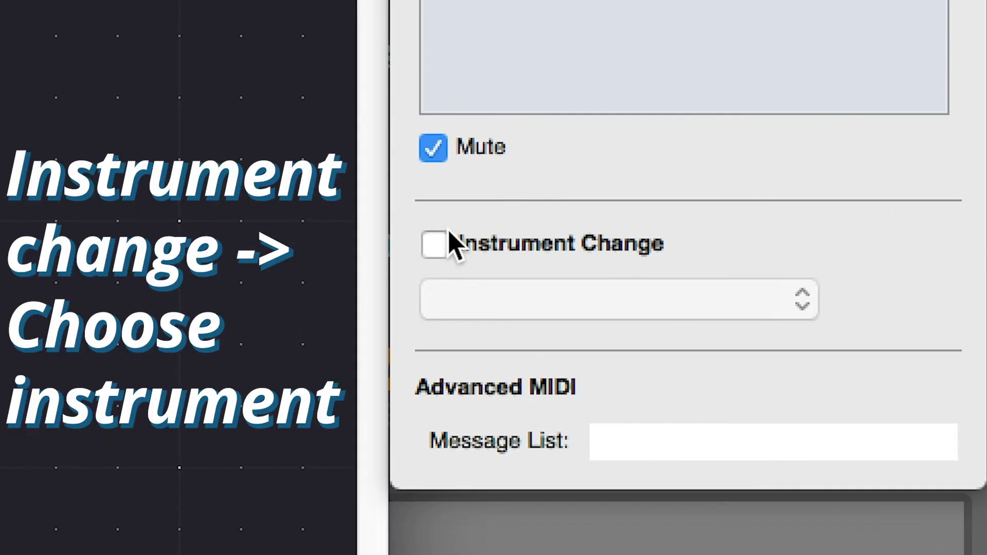
click(723, 456)
click(745, 484)
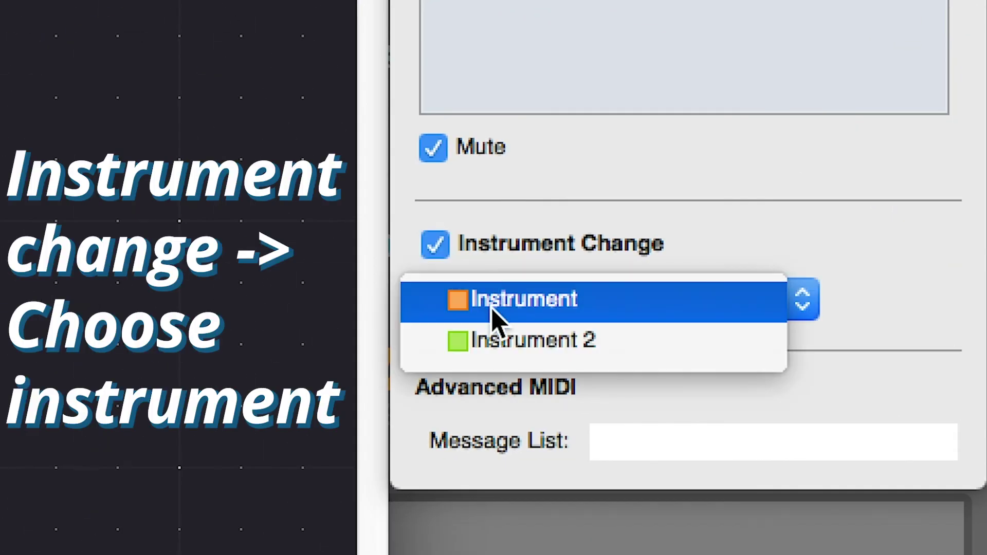
click(495, 339)
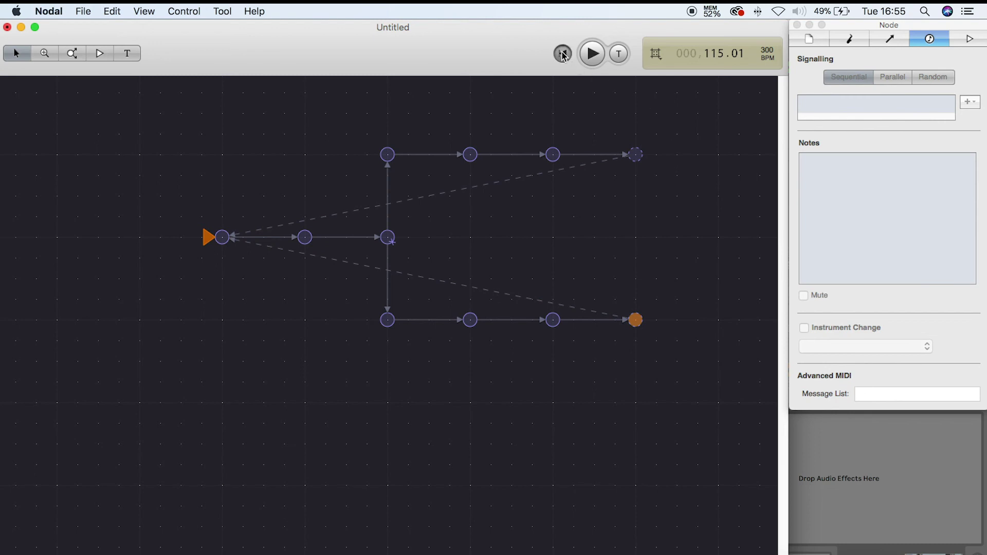
click(563, 54)
click(592, 54)
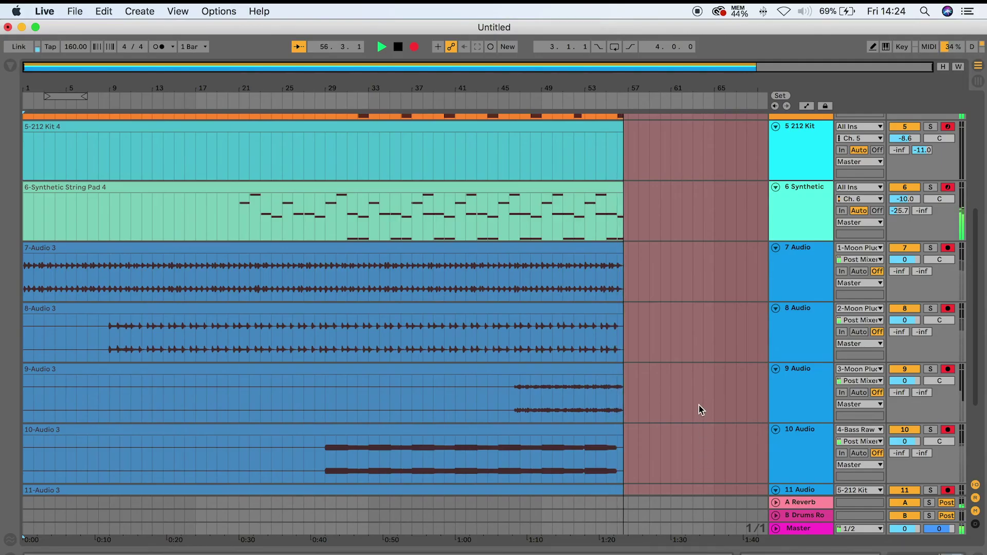
Step: In Ableton Live's Session View, show the devices of the third Moon Pluck track and raise Auto-Feedback's dry/wet to 0.09
key(Tab)
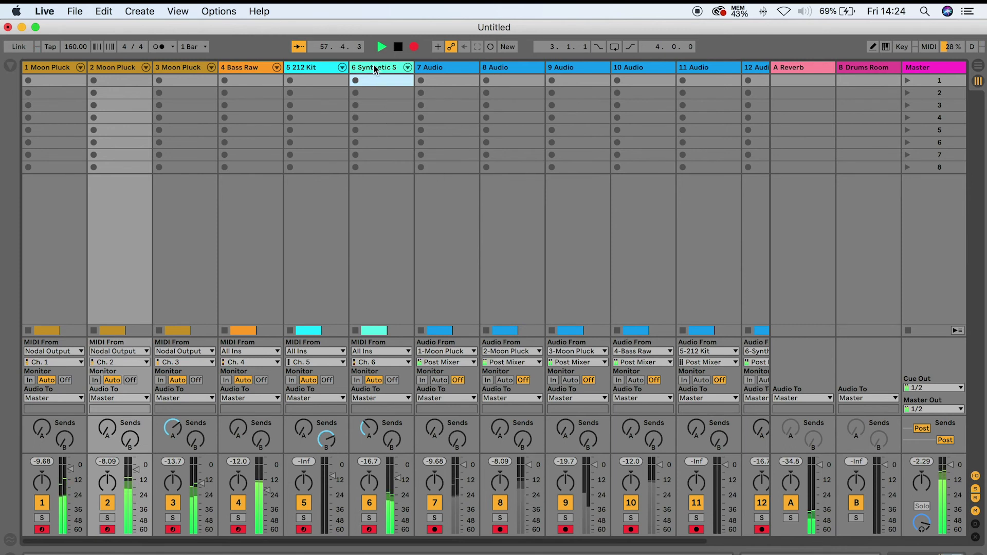
click(119, 70)
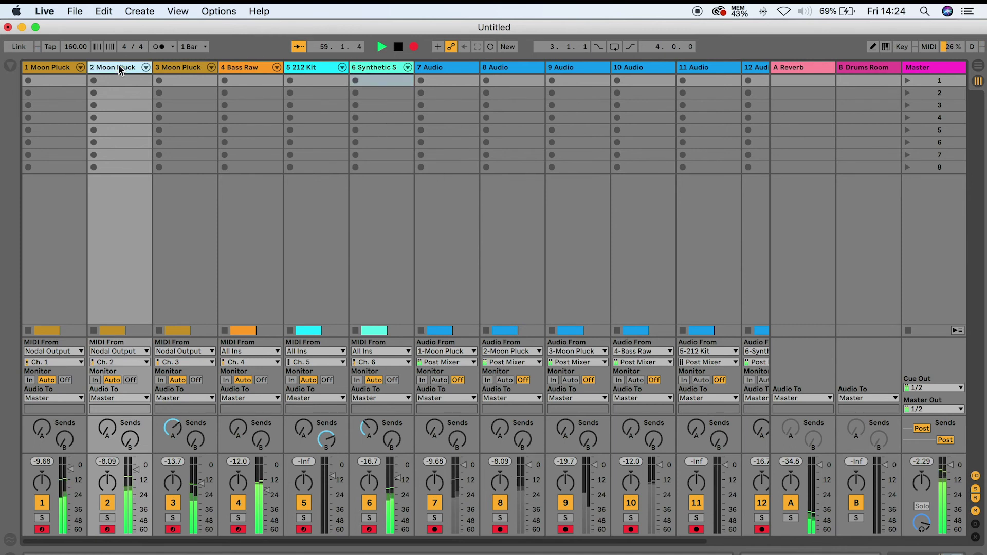
double_click(119, 70)
click(187, 69)
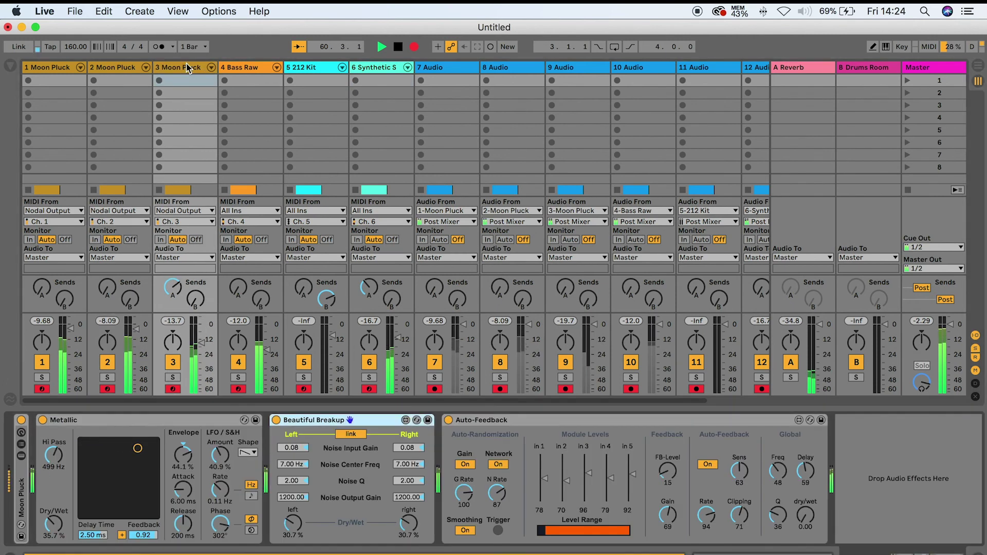
drag(805, 516, 806, 508)
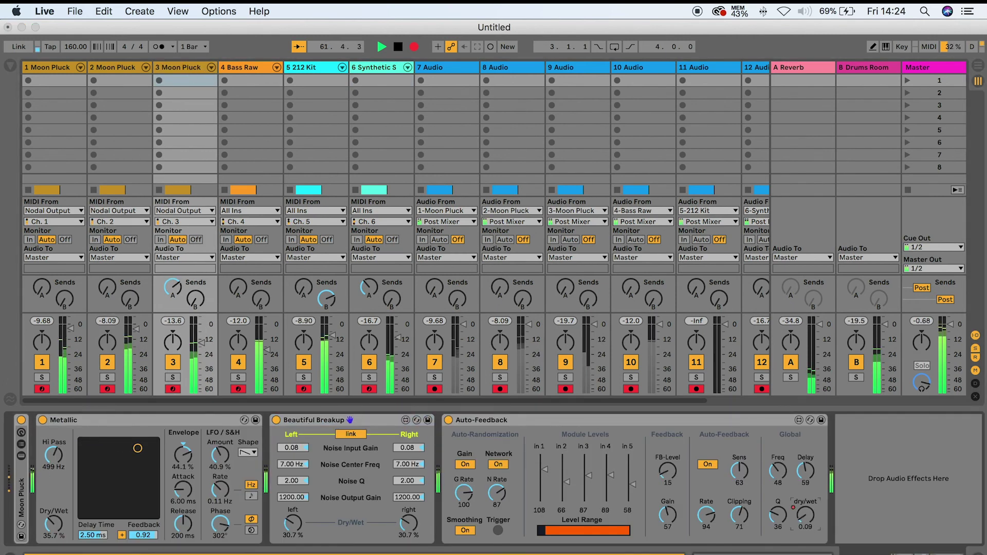